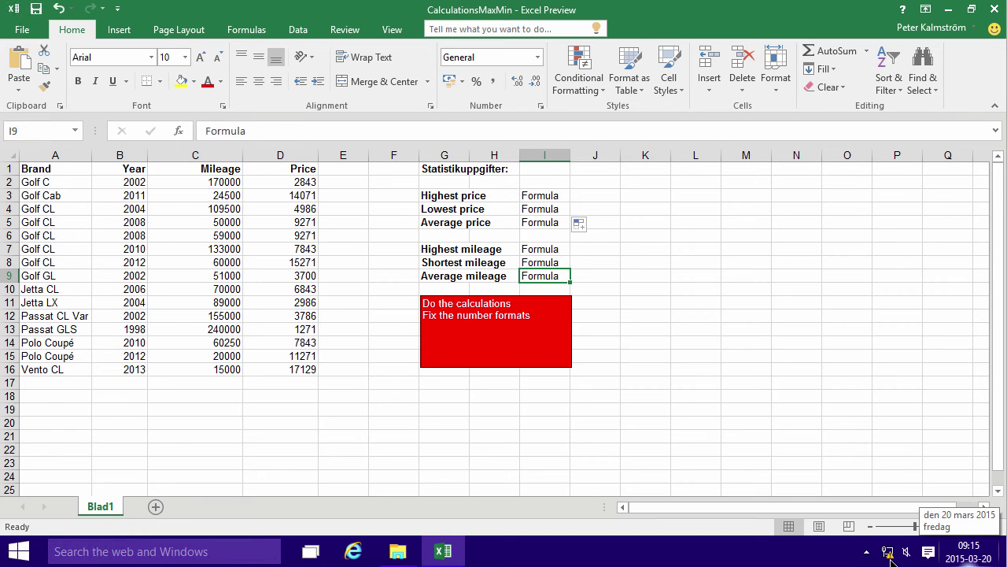
- Calculate the highest price in I3 with the MAX function over D2:D16
left_click(675, 408)
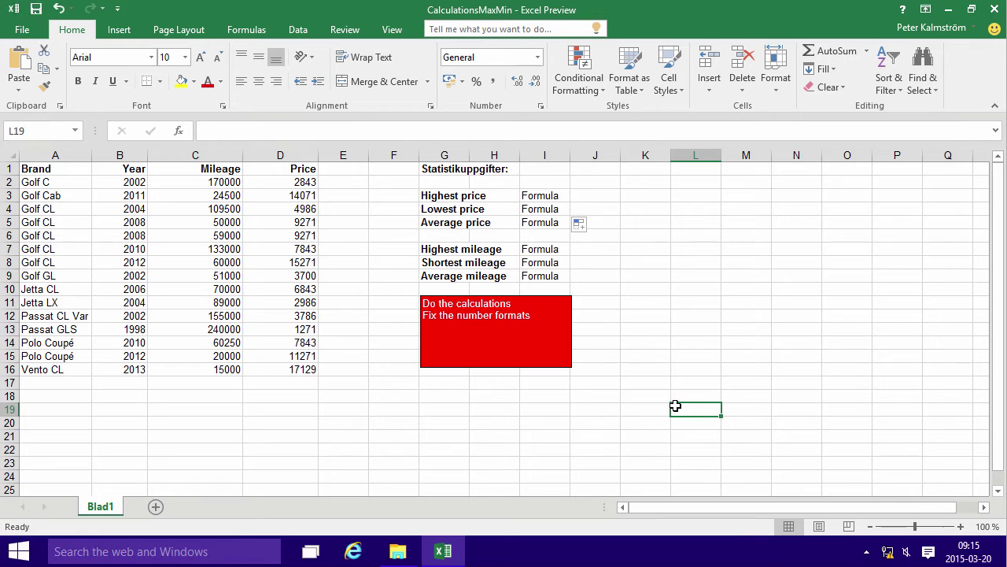
left_click(543, 197)
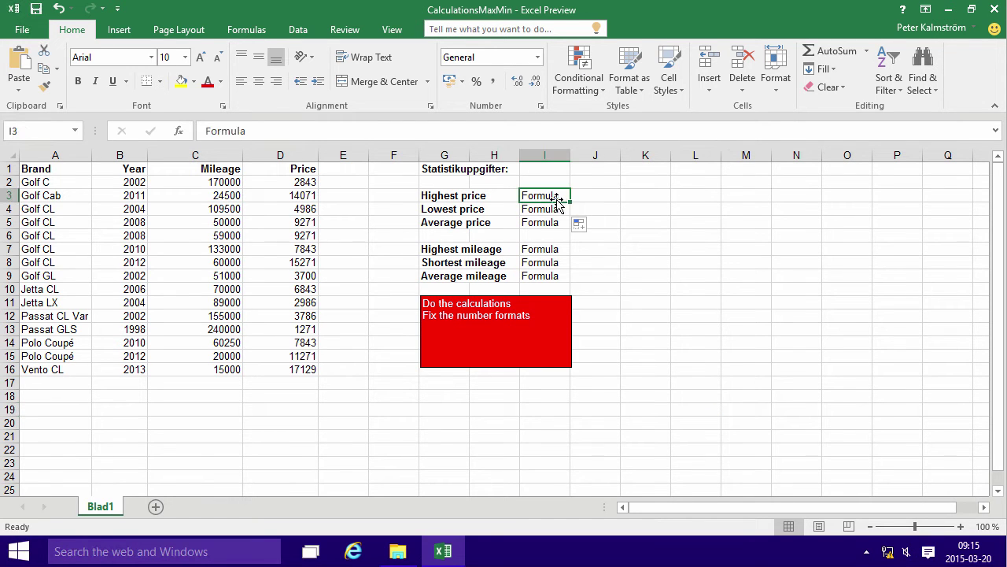
type("=")
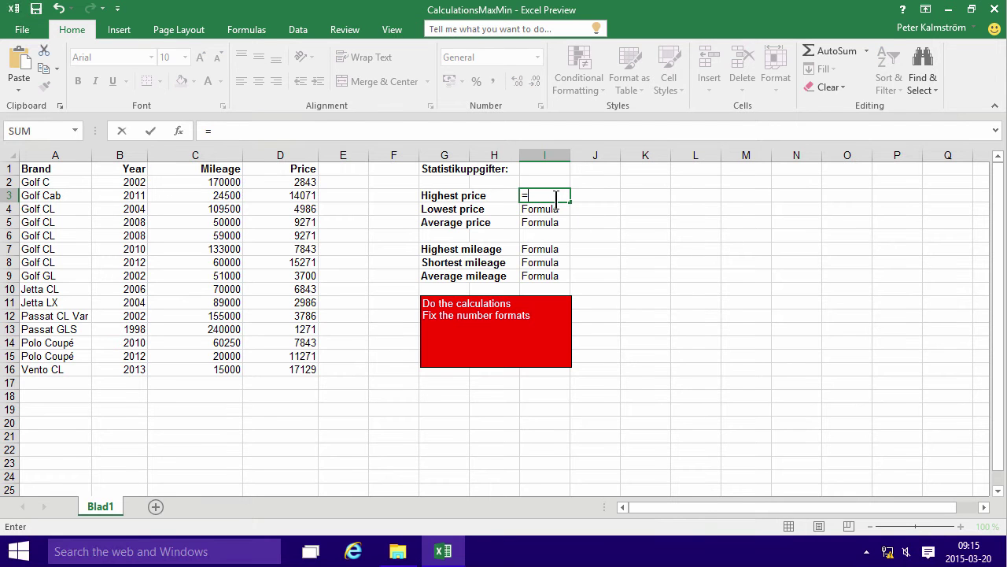
type("m")
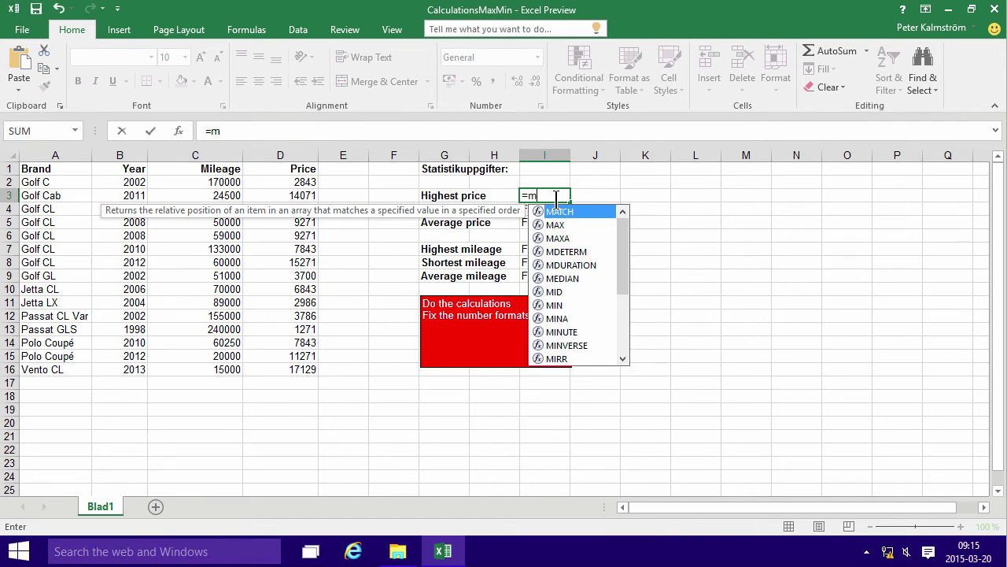
type("ax(")
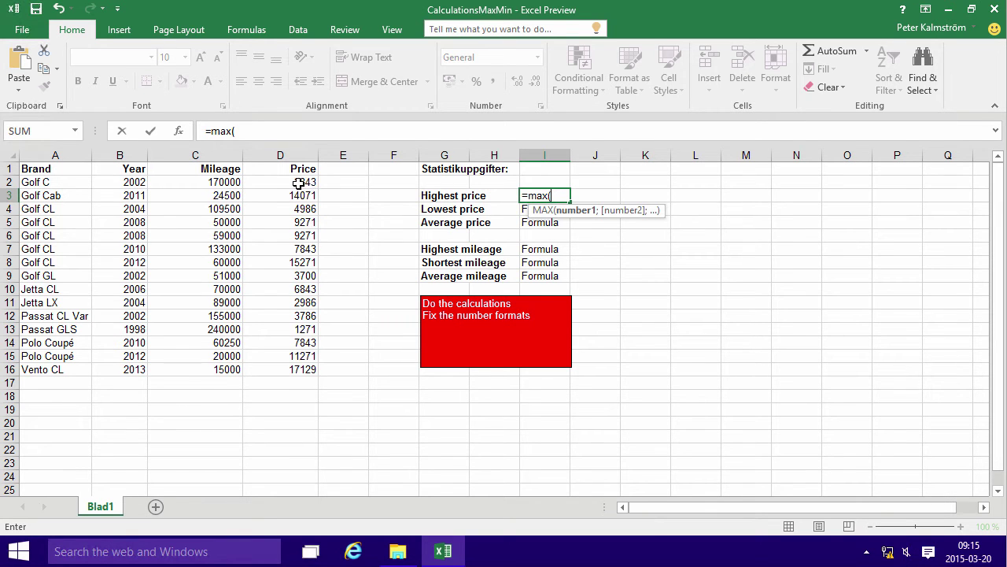
left_click_drag(299, 184, 312, 368)
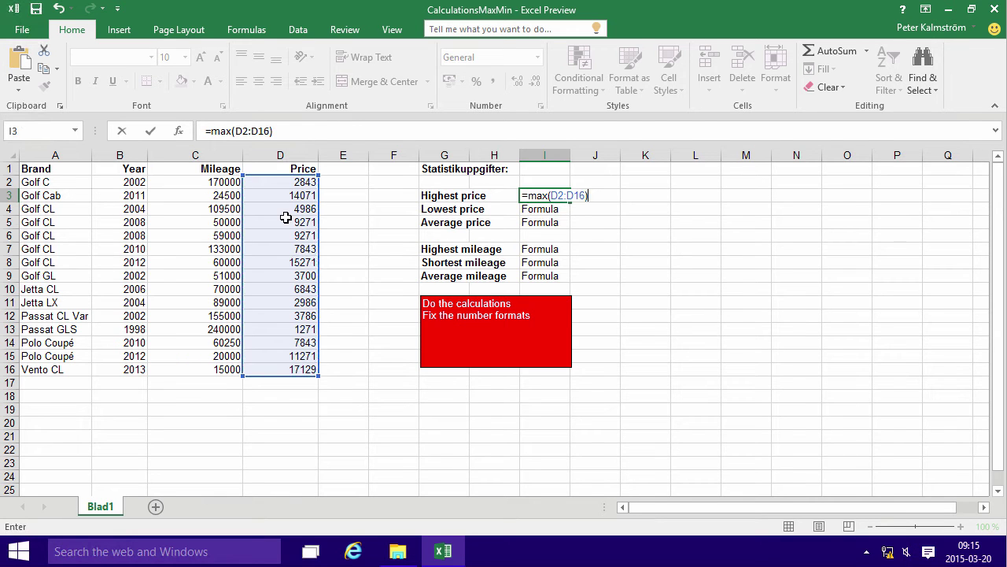
key("Return")
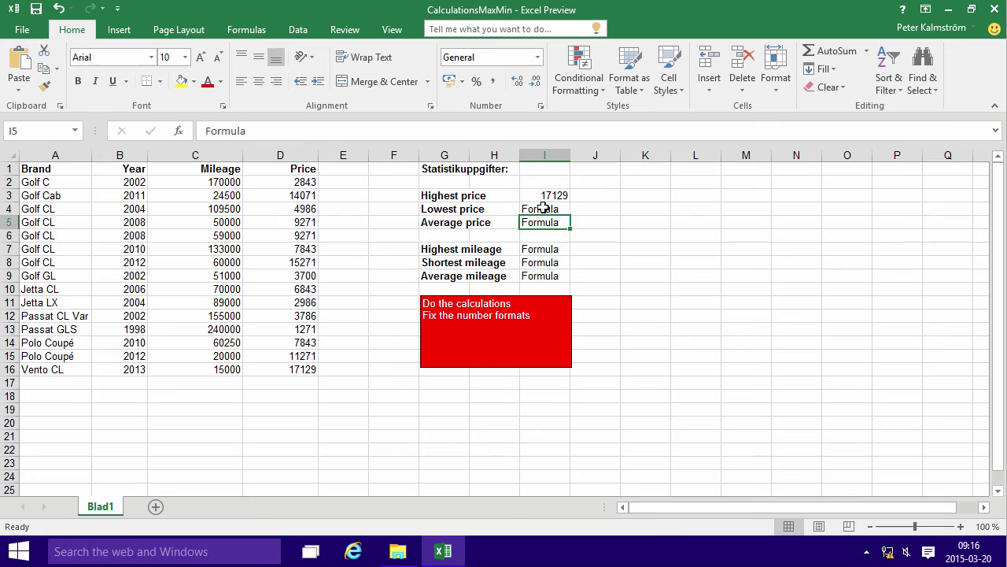
- Calculate the lowest price in I4 with the MIN function over D2:D16
type("=min(")
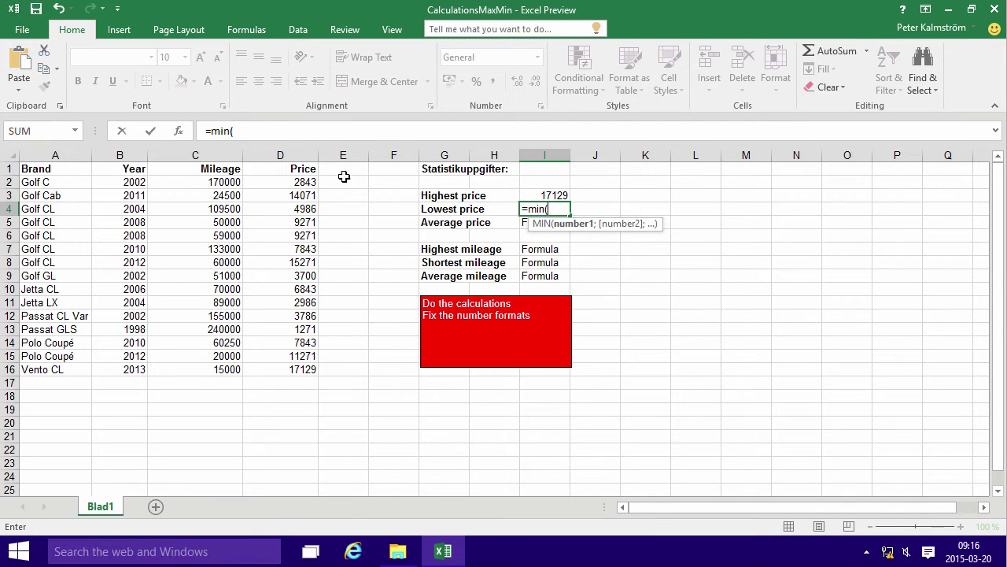
left_click_drag(289, 182, 291, 376)
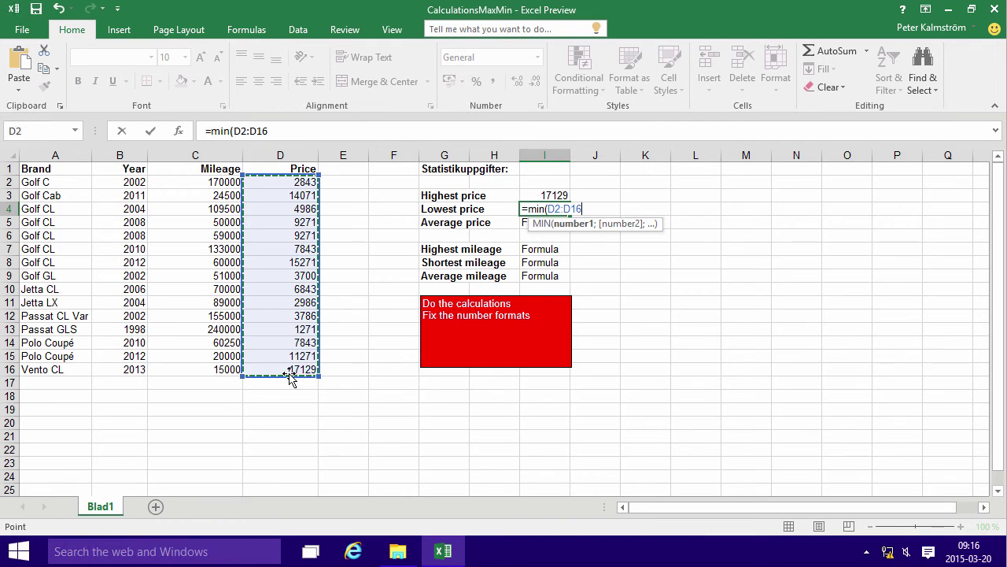
key("Return")
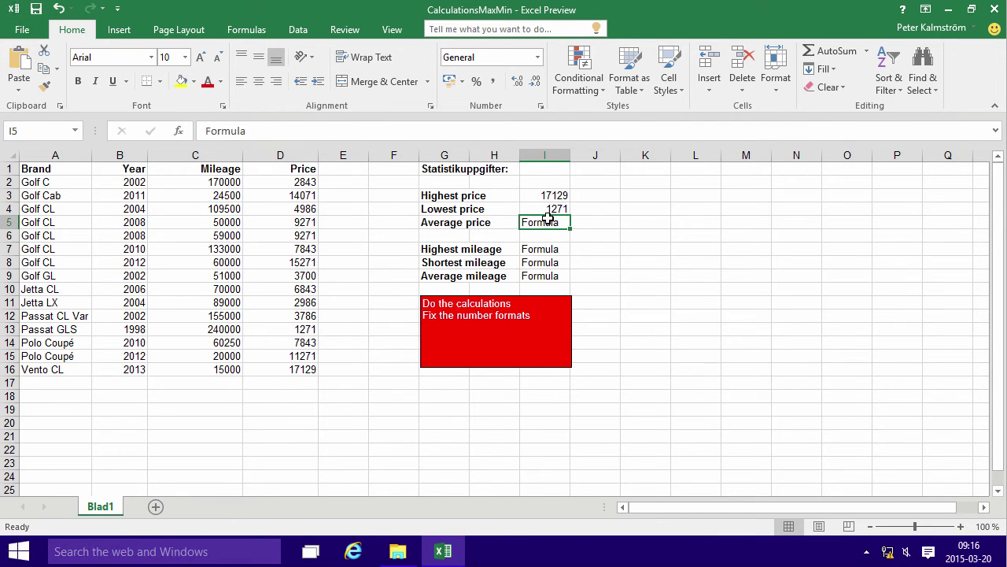
- Calculate the average price in I5 with the AVERAGE function over D2:D16
type("=av")
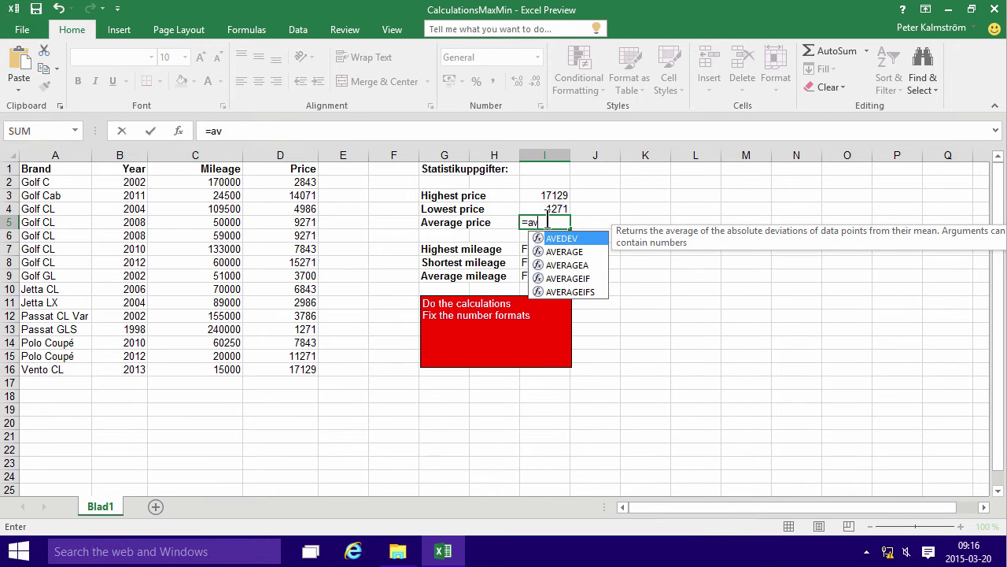
left_click(550, 252)
double_click(577, 251)
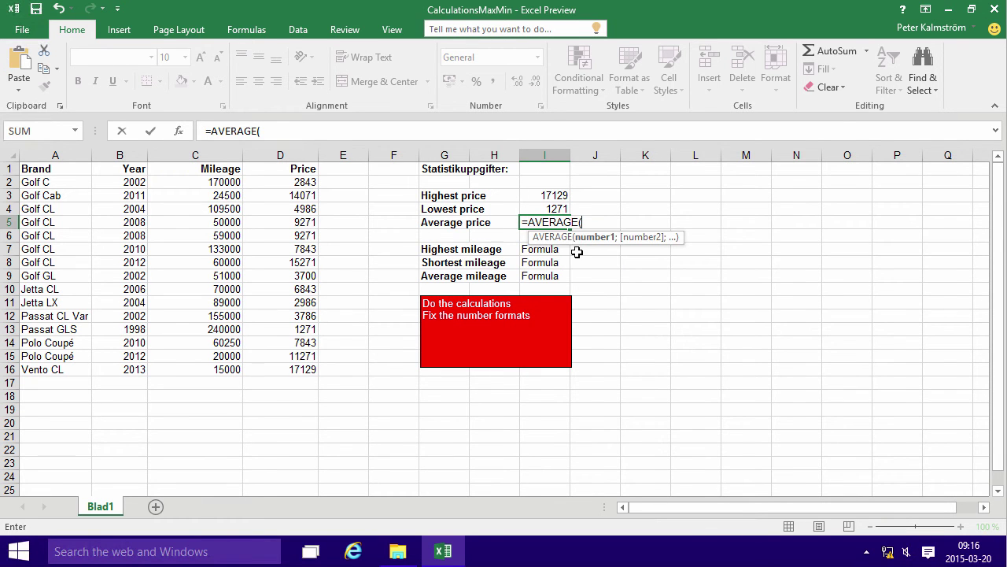
left_click_drag(310, 180, 307, 370)
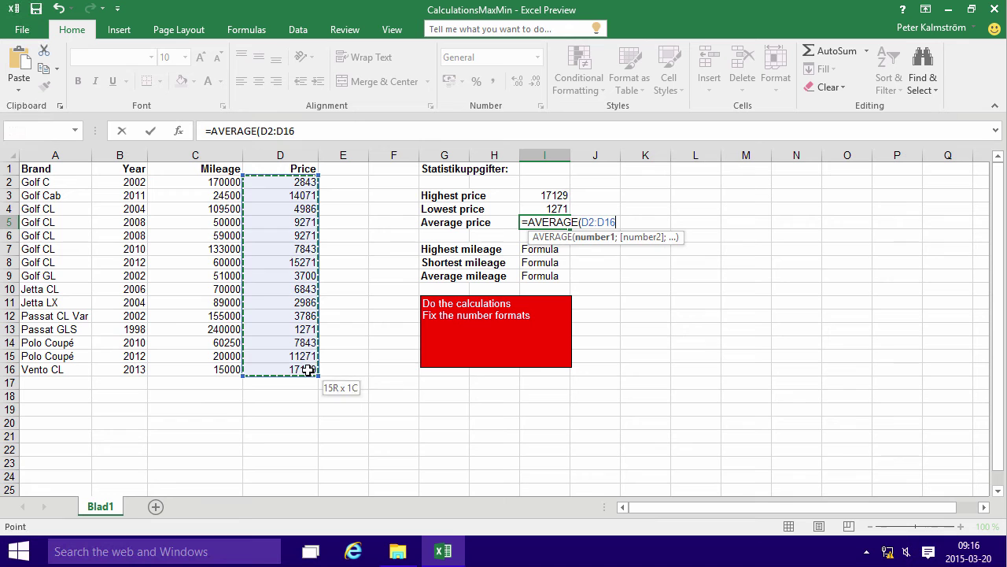
type(")")
key("Return")
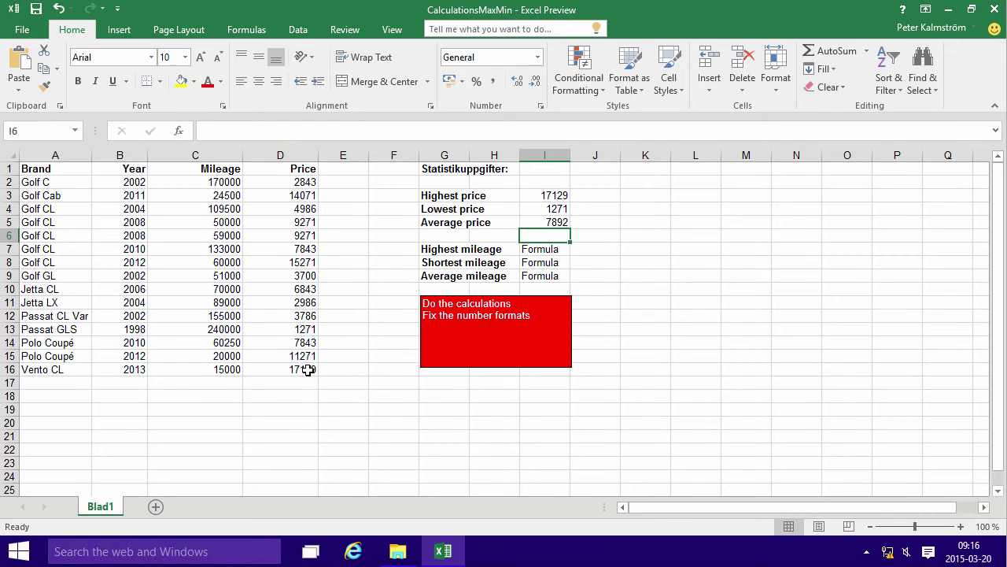
- Calculate the highest mileage in I7 with the MAX function over C2:C16
left_click(536, 249)
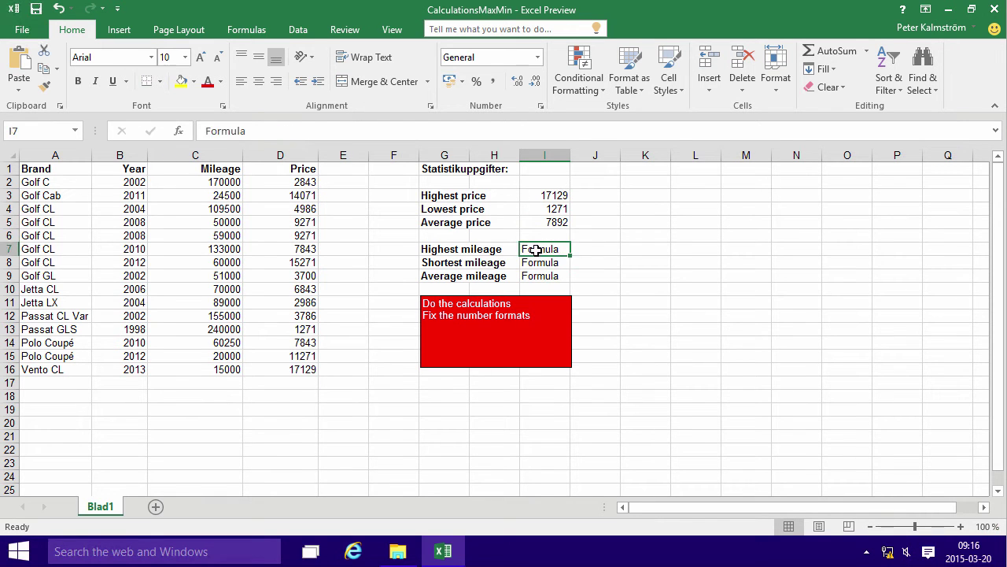
type("=max(")
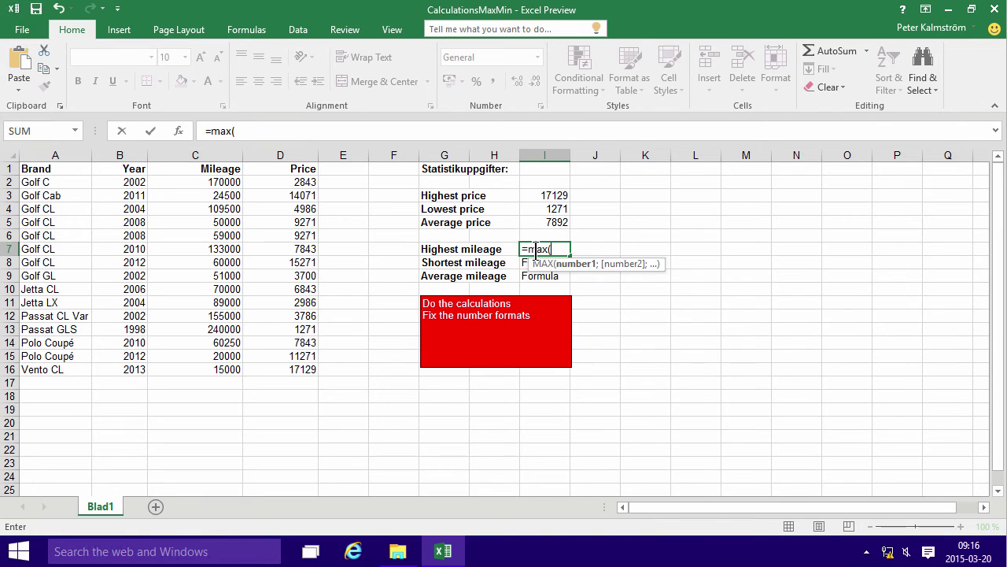
left_click_drag(228, 180, 211, 366)
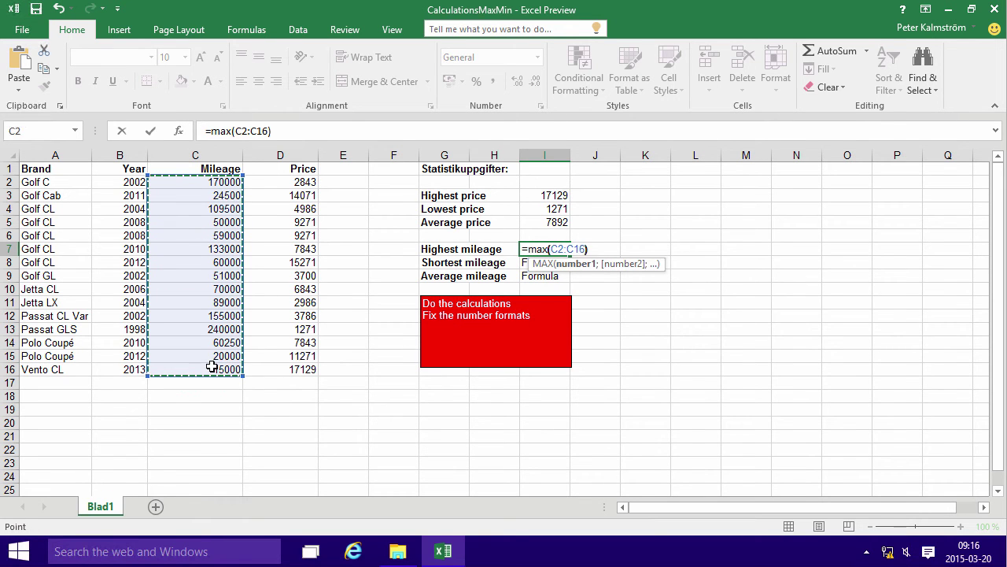
type(")")
key("Return")
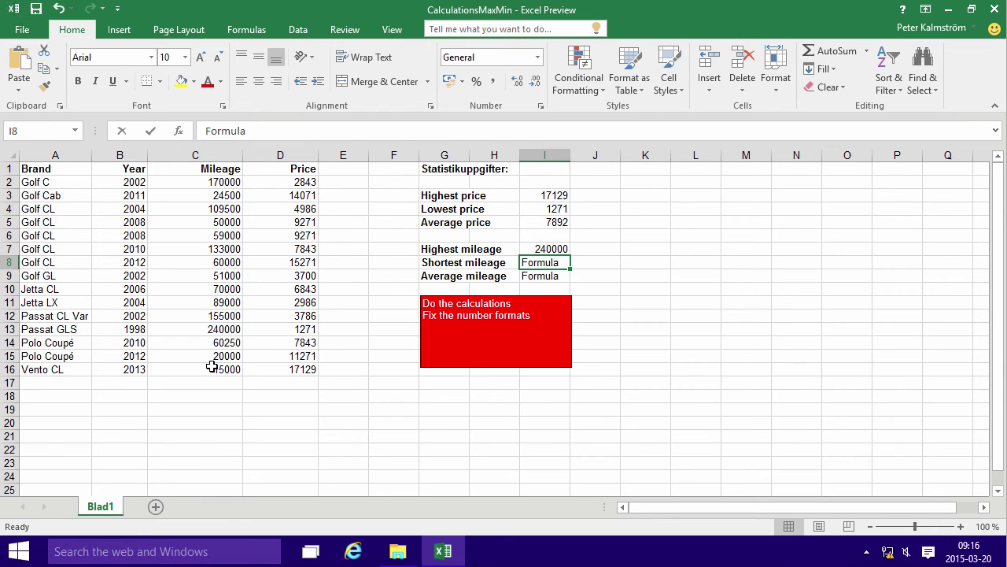
- Calculate the shortest mileage in I8 with the MIN function over C2:C16
type("=min(")
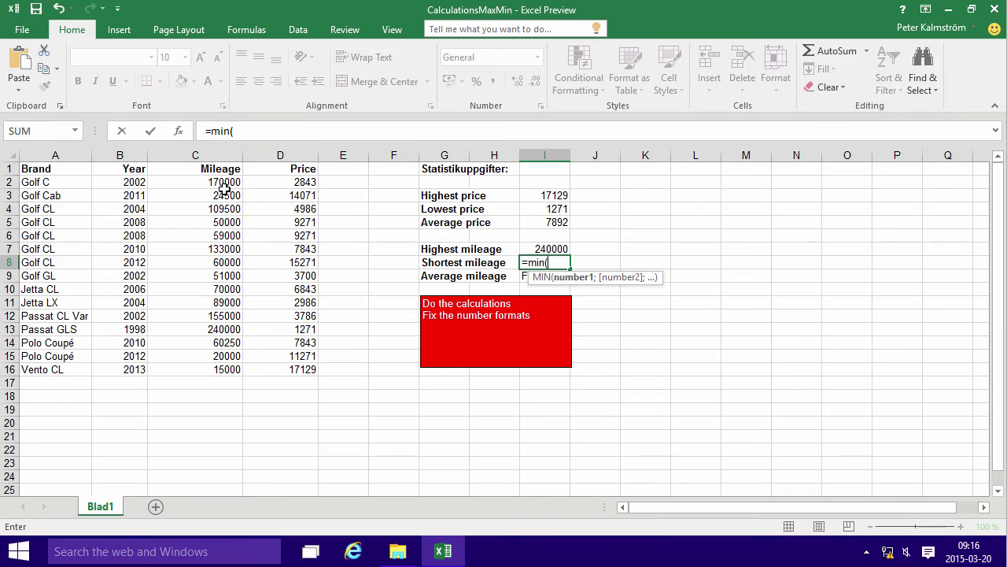
left_click_drag(223, 183, 206, 368)
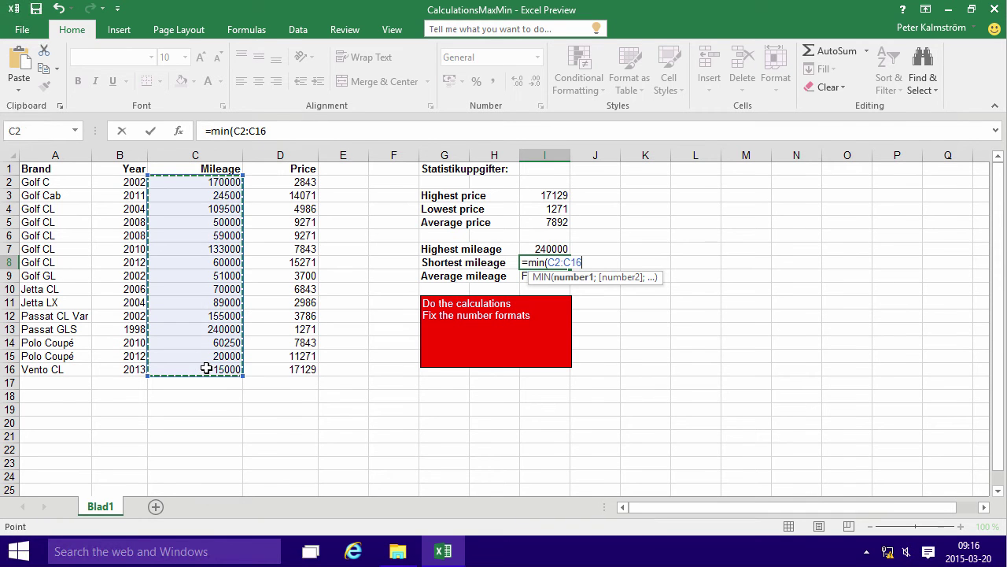
key("Return")
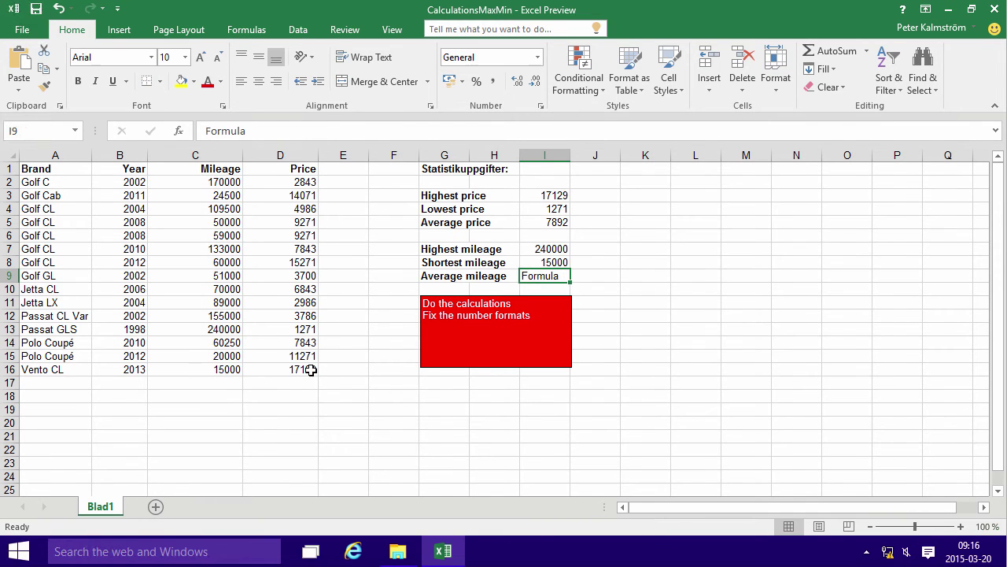
- Calculate the average mileage in I9 with the AVERAGE function over C2:C16
type("=aver")
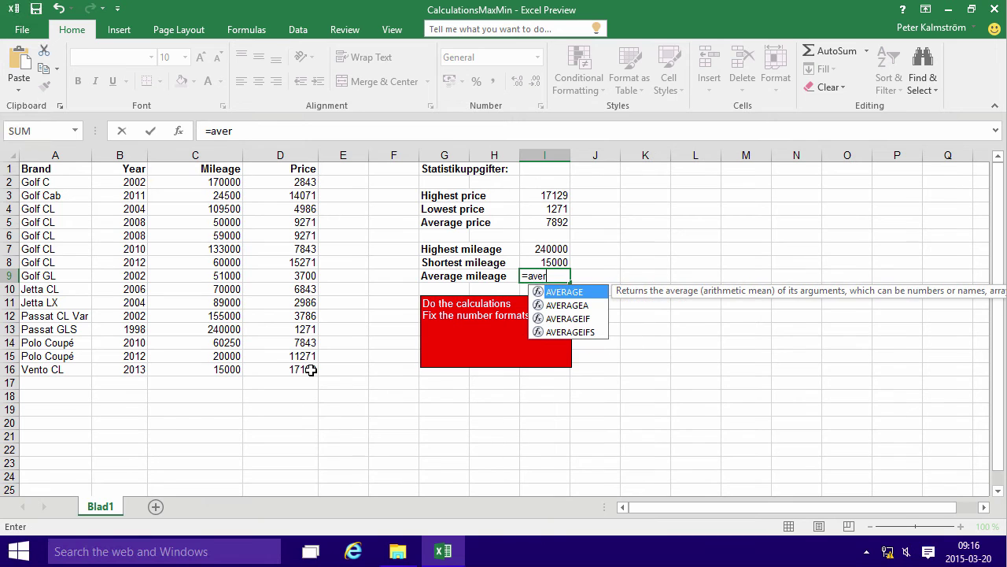
double_click(567, 293)
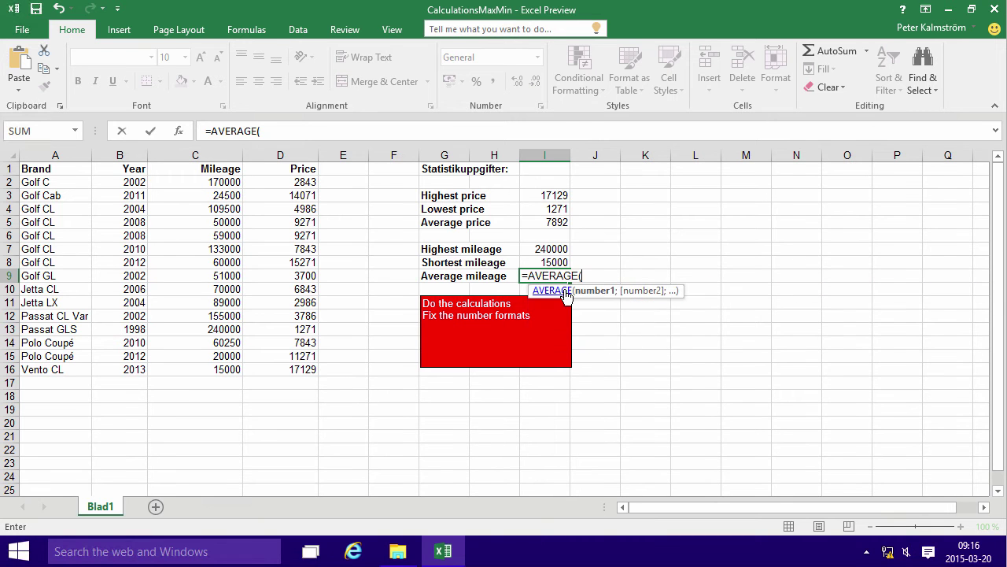
left_click_drag(224, 182, 226, 366)
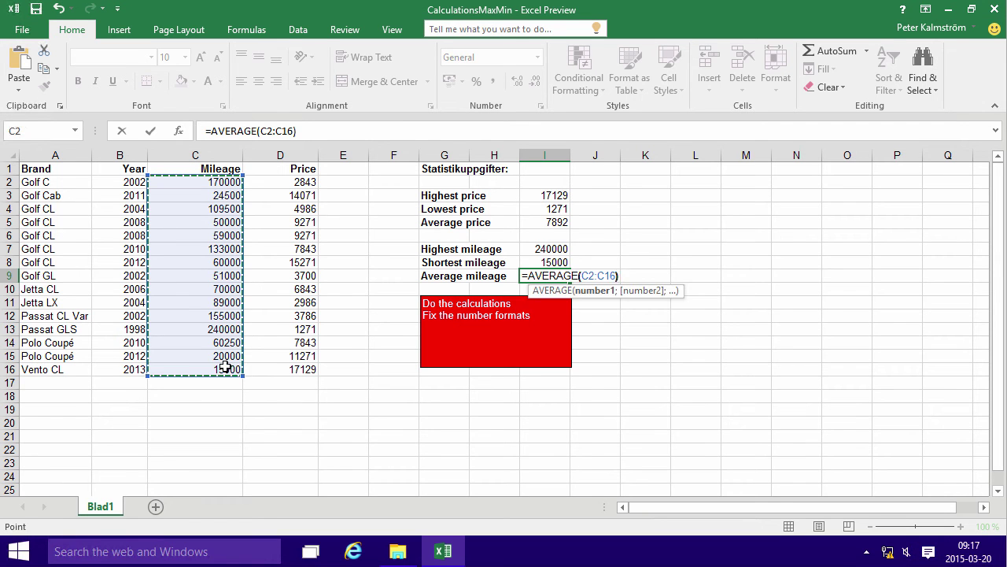
key("Return")
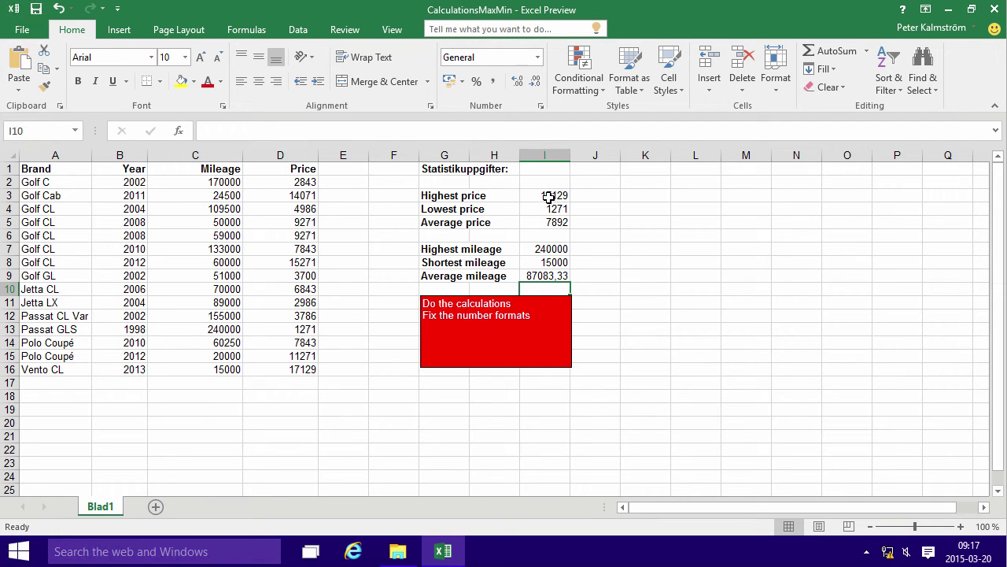
- Undo all the price and mileage formulas entered in I3:I5 and I7:I9
left_click(59, 9)
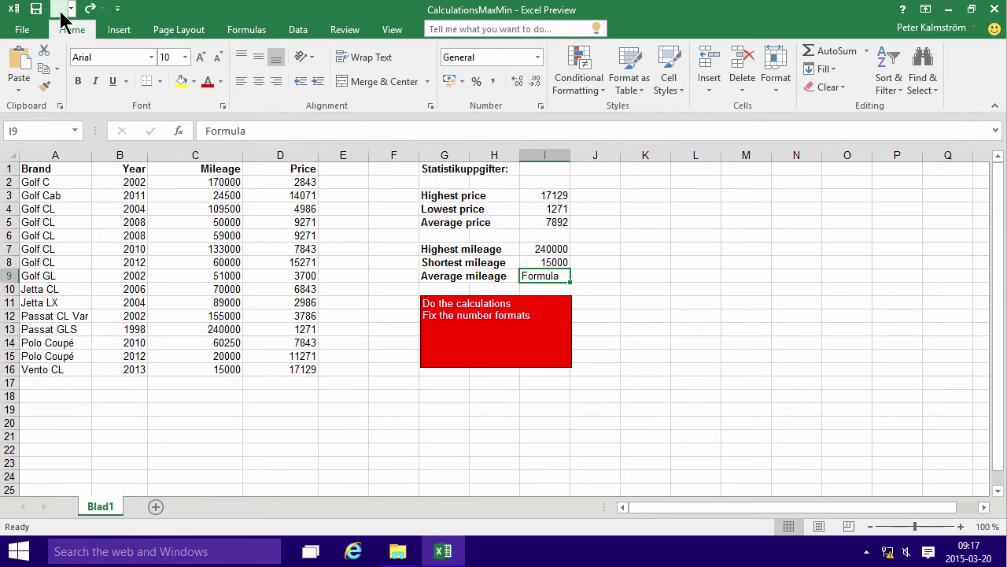
left_click(60, 9)
left_click(60, 9)
left_click(60, 9)
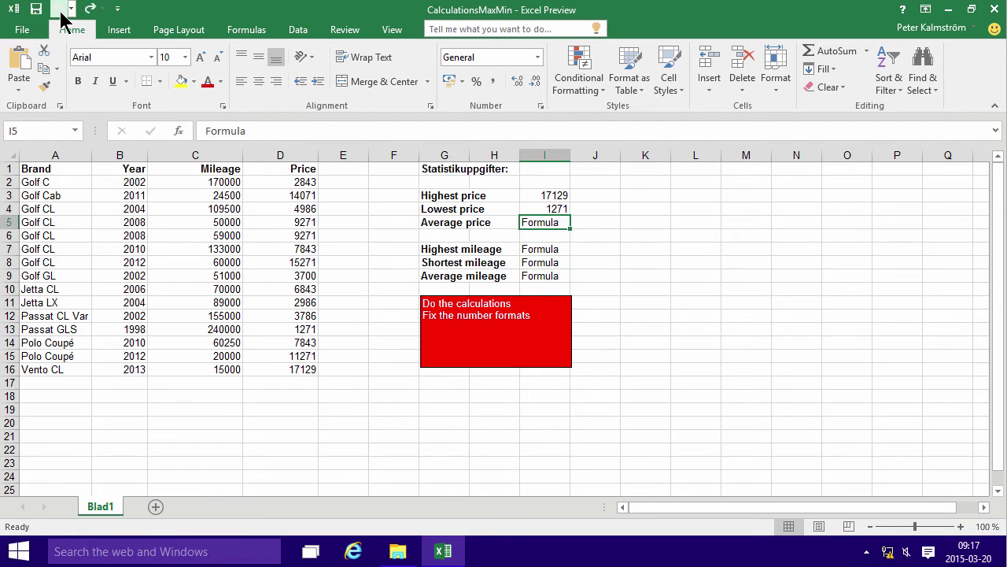
left_click(60, 10)
left_click(59, 10)
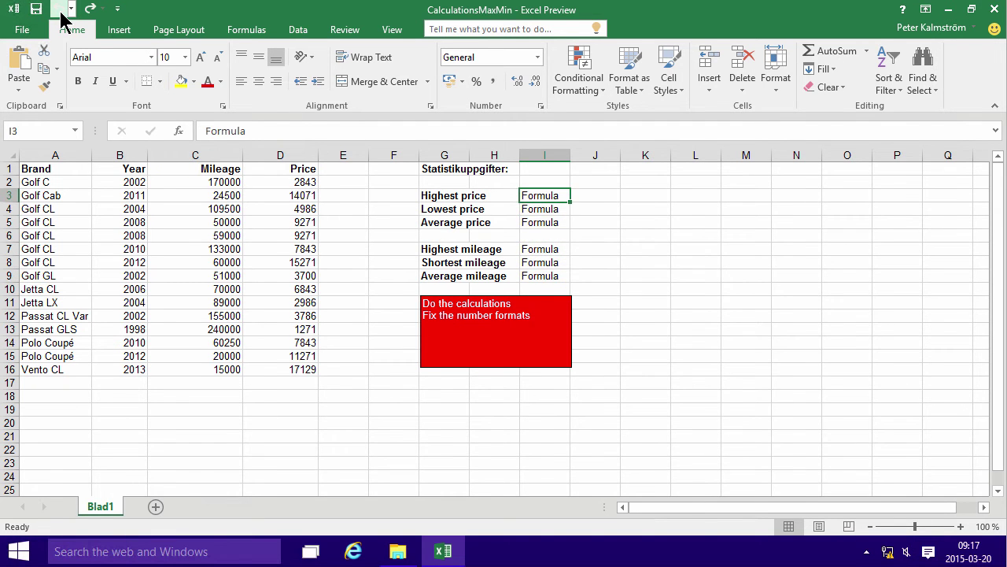
- Define the name Mileage for the mileage values in C2:C16
left_click_drag(200, 182, 206, 373)
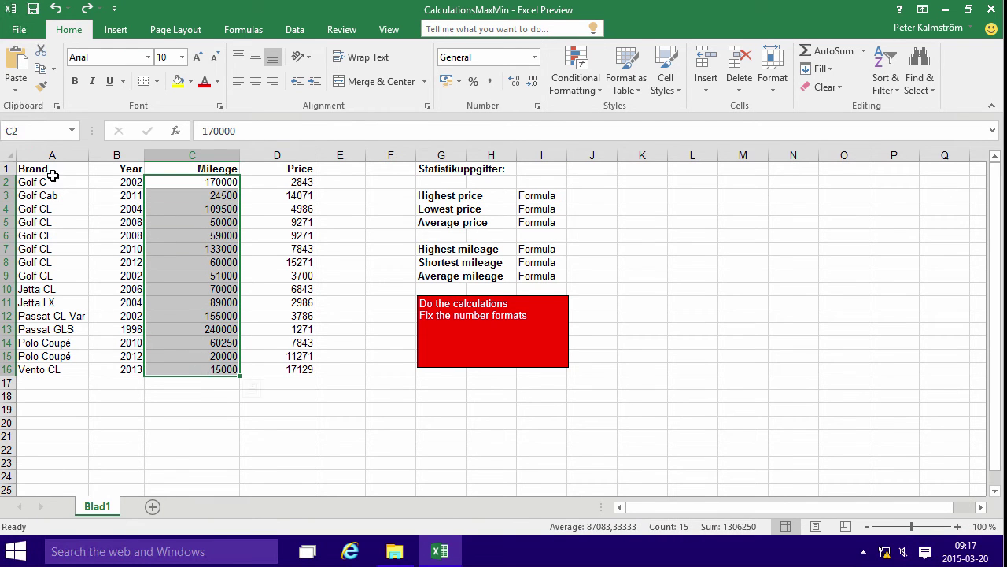
left_click(34, 132)
type("Mil")
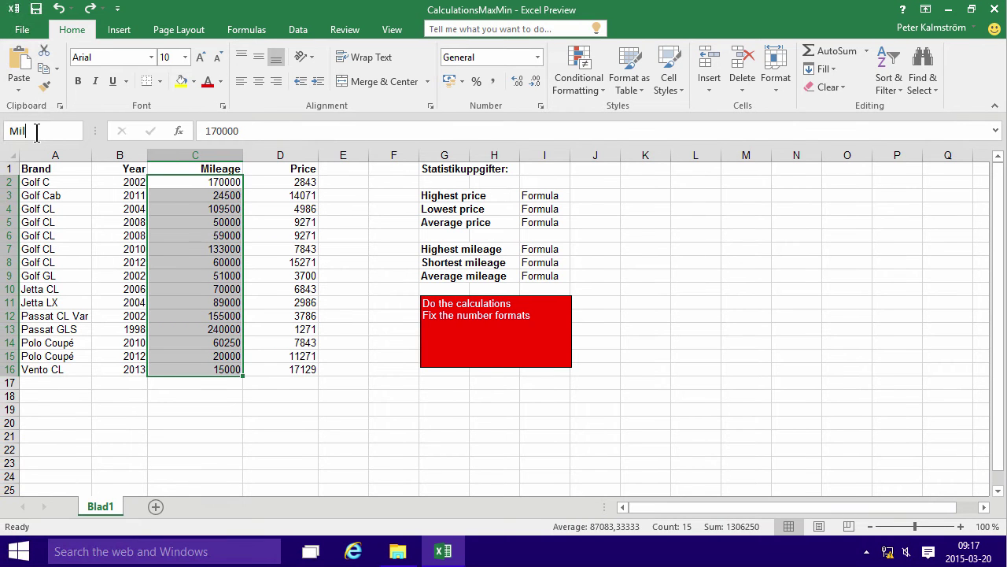
type("eage")
key("Return")
- Check which cells the defined name Mileage covers by selecting the range through its name
left_click(283, 194)
left_click(211, 185)
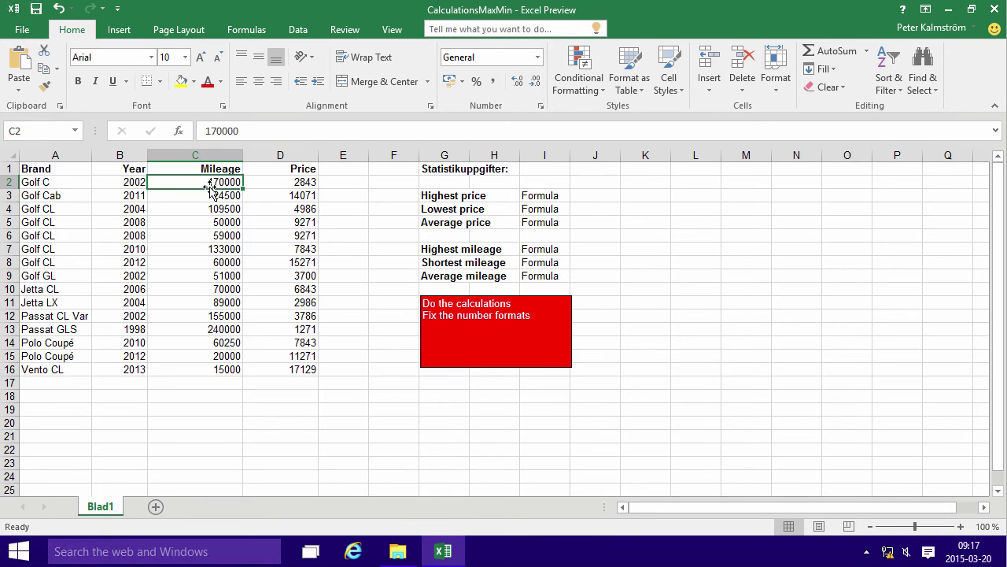
left_click(76, 131)
left_click(49, 152)
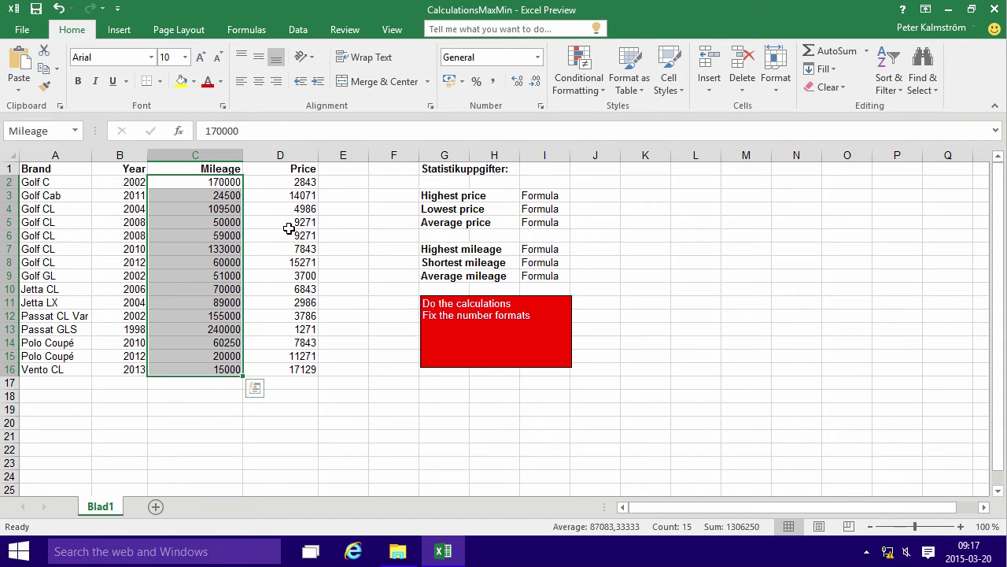
- Define the name Price for the price values in D2:D16 and deselect the range
left_click_drag(286, 182, 300, 368)
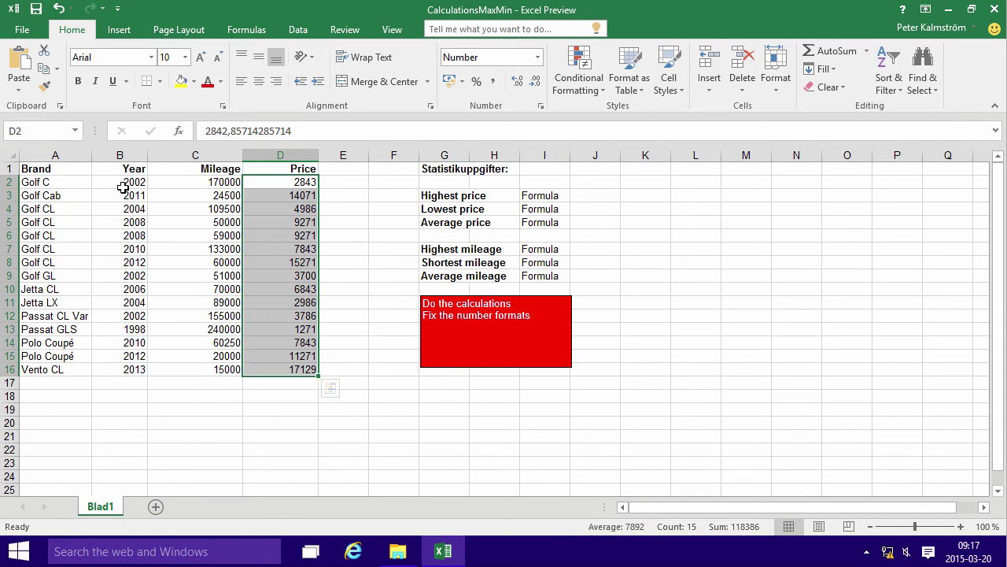
left_click(45, 130)
type("Price")
key("Return")
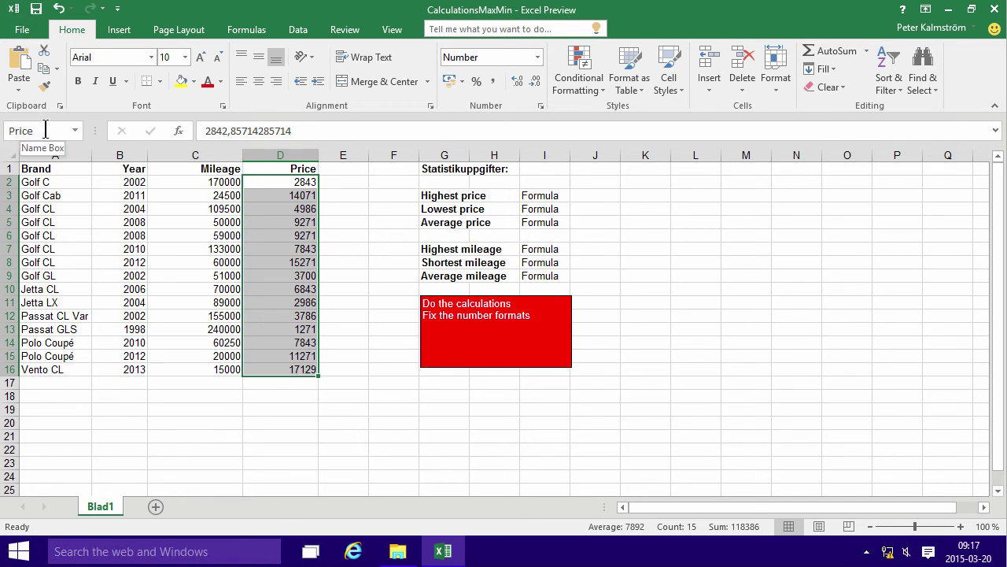
left_click(220, 181)
left_click(297, 194)
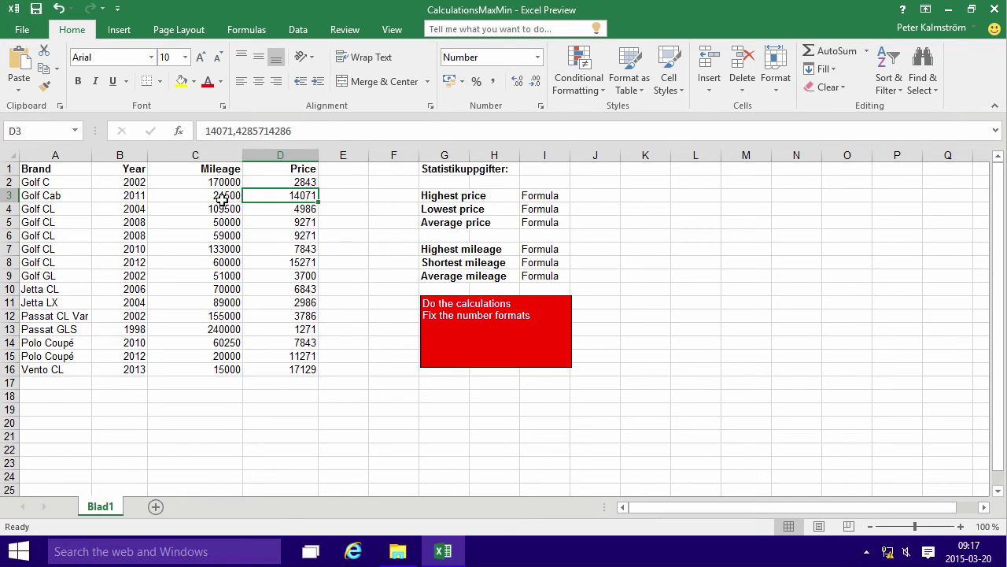
- Check which cells the defined names Price and Mileage cover by selecting each range through its name
left_click(222, 199)
left_click(291, 198)
left_click(140, 425)
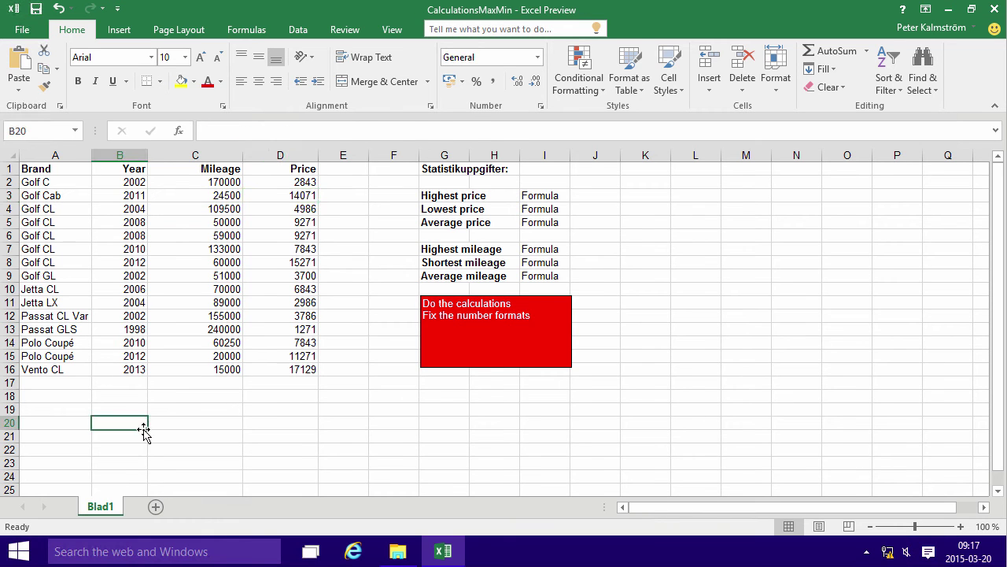
left_click(75, 131)
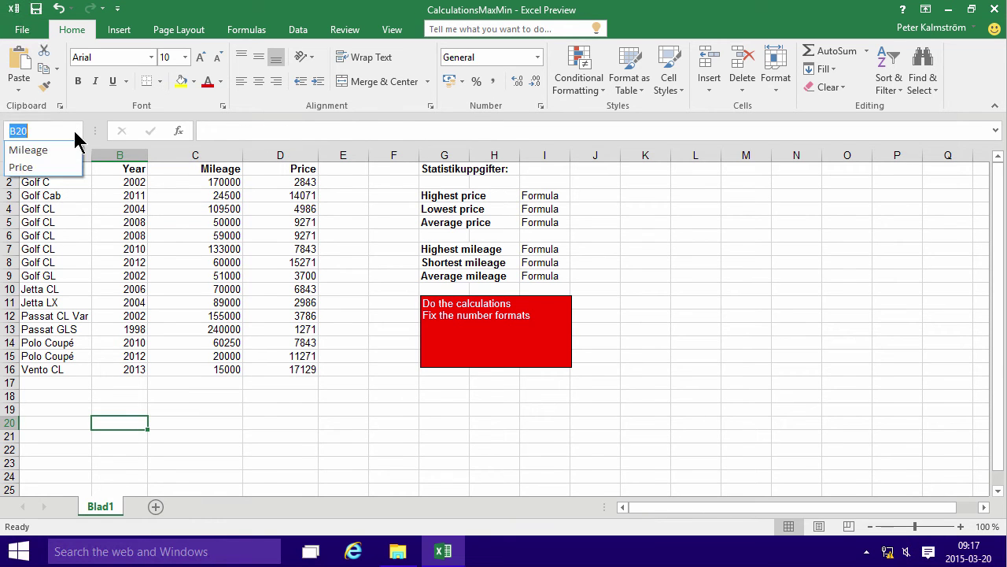
left_click(43, 168)
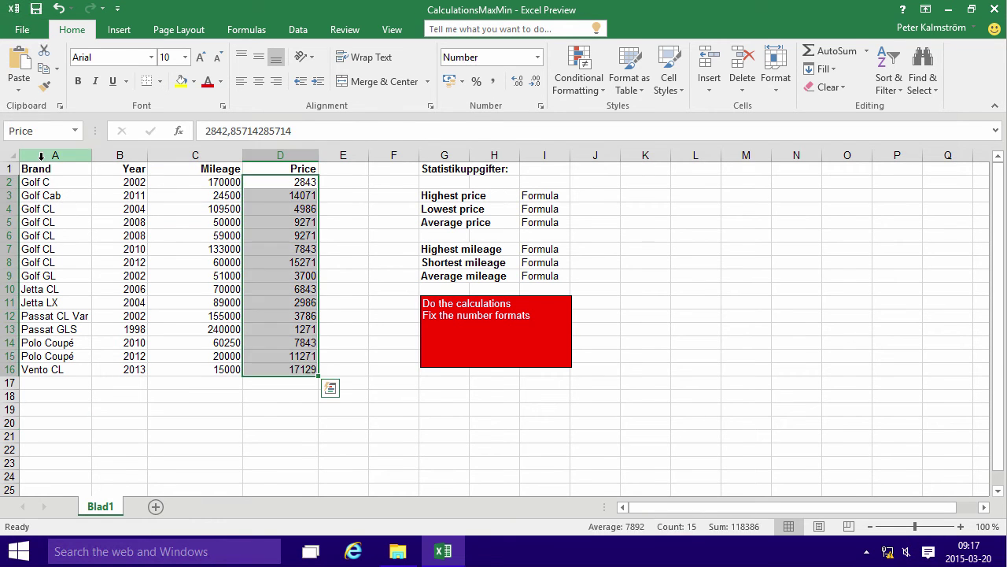
left_click(75, 131)
left_click(58, 150)
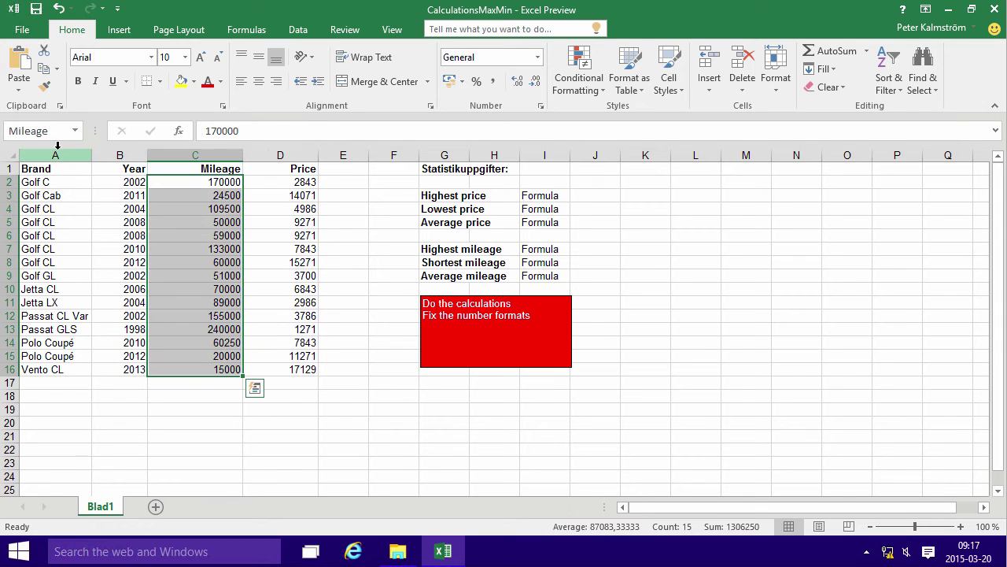
left_click(288, 181)
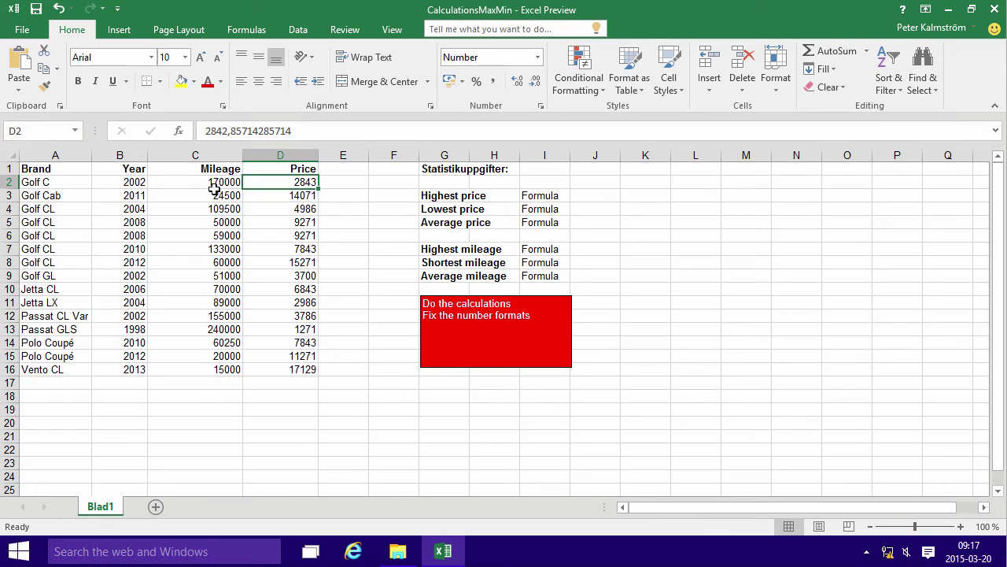
- Calculate the highest price in I3 with the formula =MAX(Price), using the defined name
left_click(530, 195)
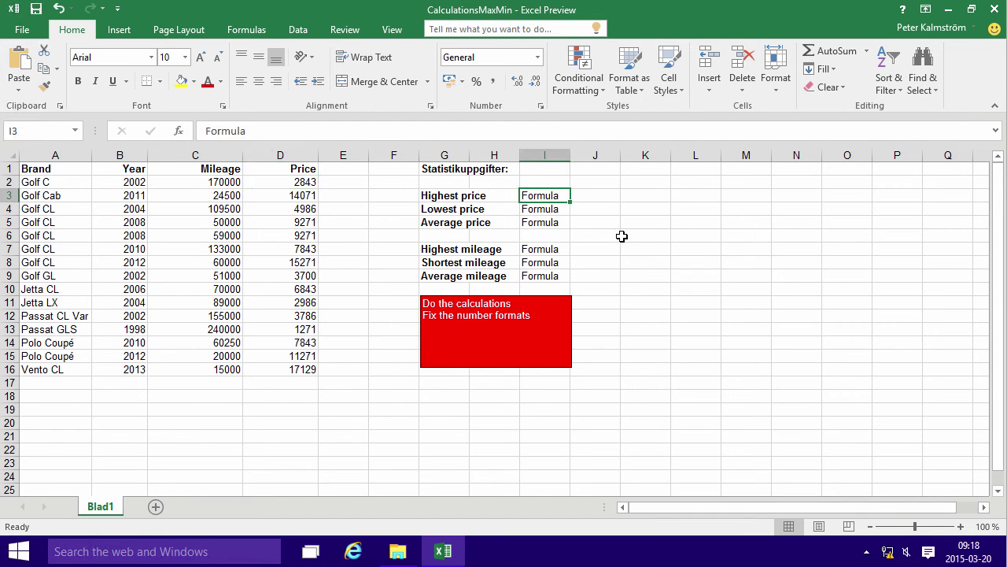
type("=max(pri")
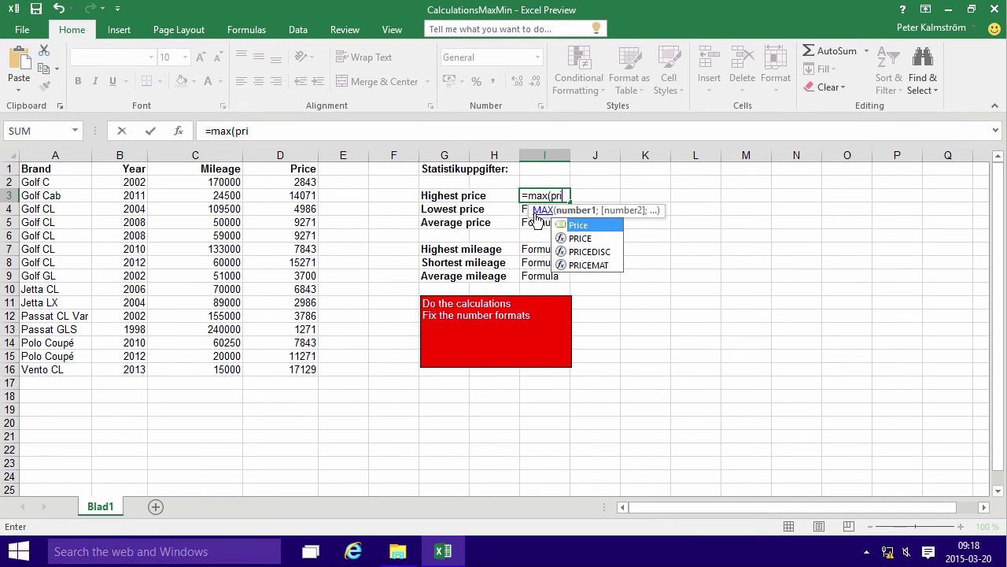
key("Tab")
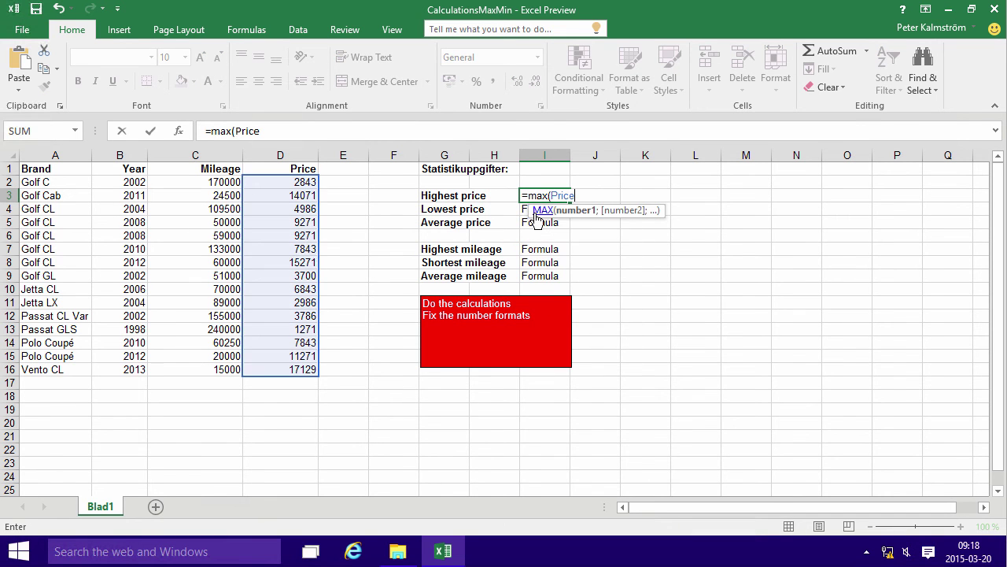
type(")")
key("Return")
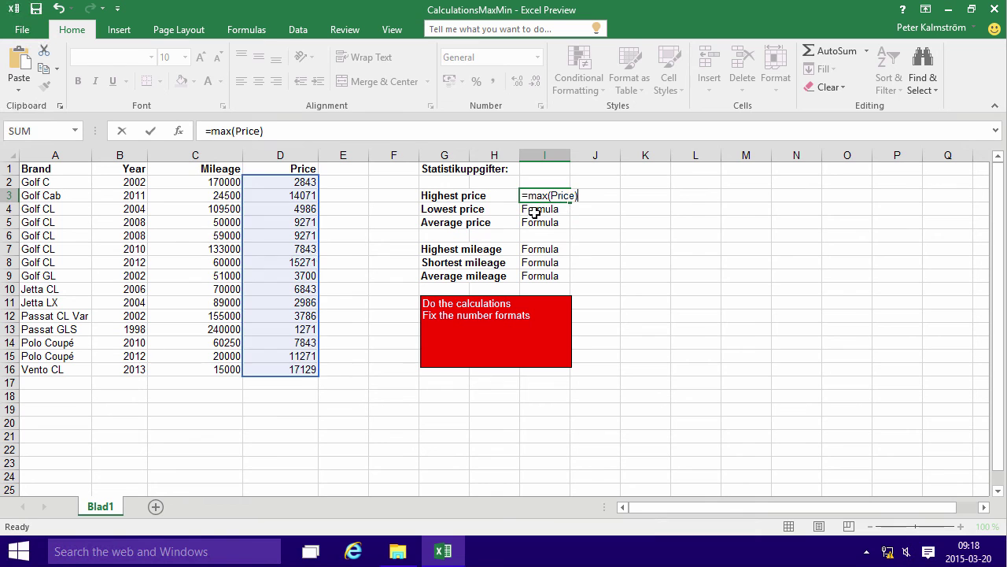
- Calculate the lowest price in I4 with the formula =MIN(Price)
type("=")
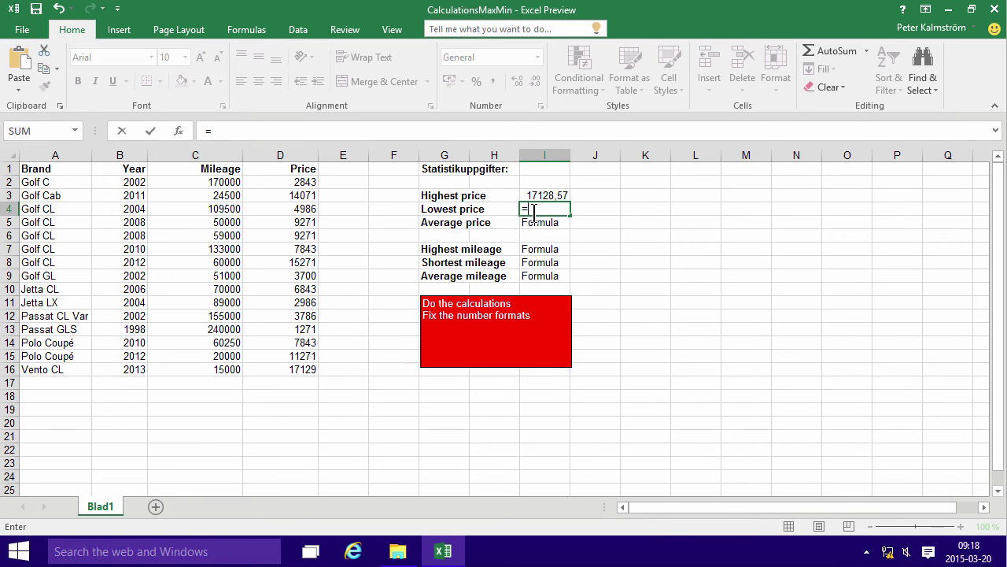
type("min(pric")
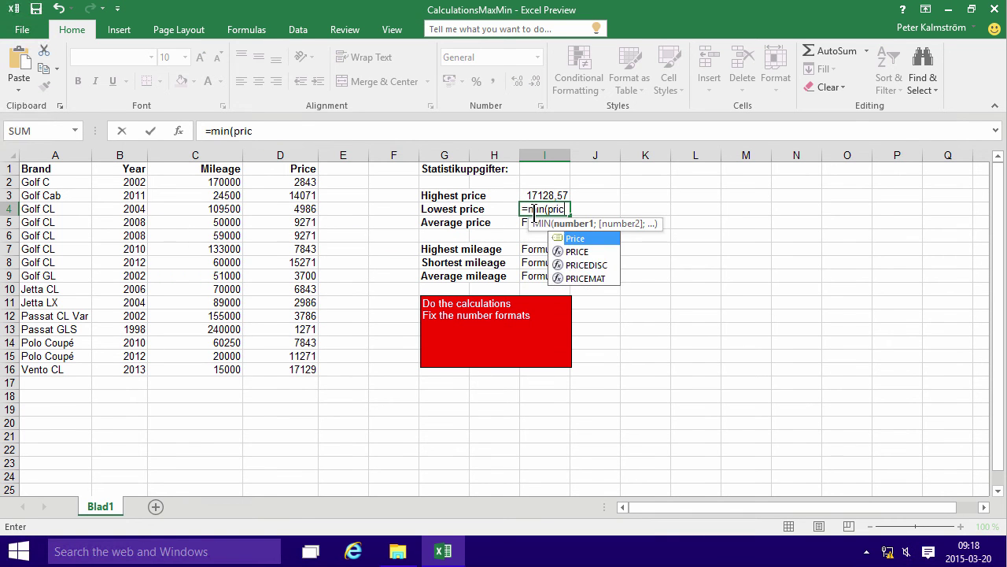
key("Tab")
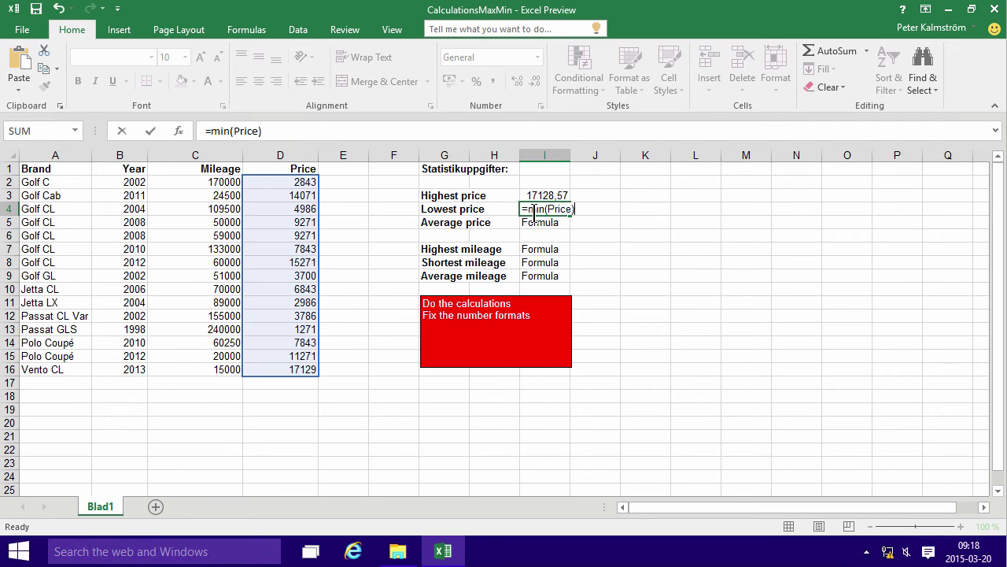
key("Return")
- Calculate the average price in I5 with the formula =AVERAGE(Price)
type("=")
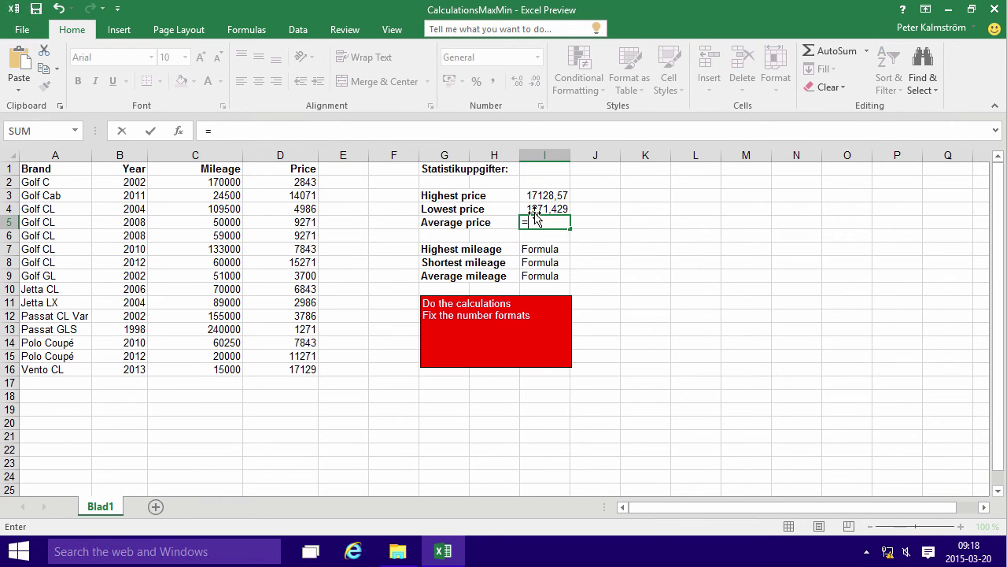
type("aver")
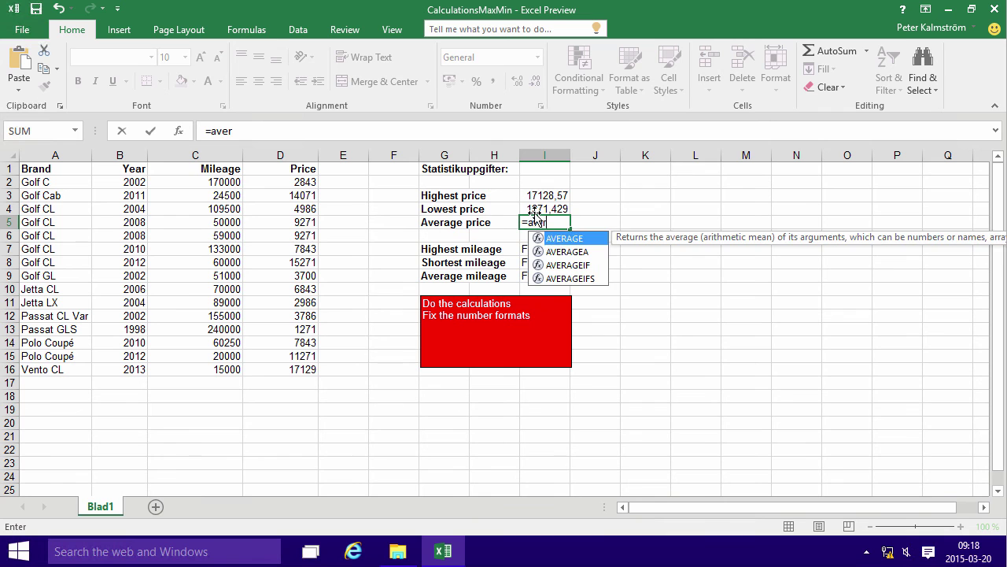
key("Tab")
type("pri")
key("Tab")
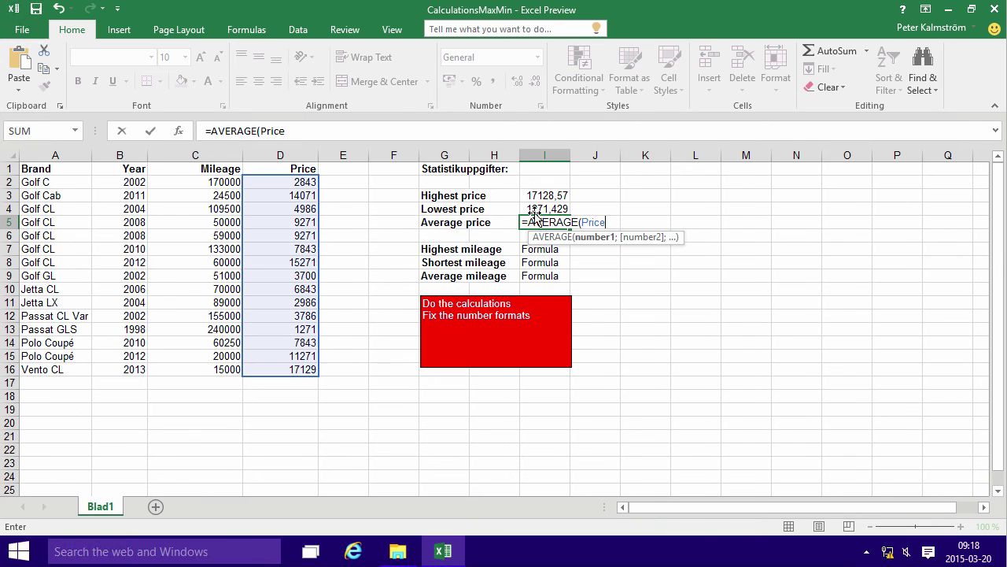
key("Return")
- Calculate the highest mileage in I7 with the formula =MAX(Mileage), using the defined name
key("Return")
type("=")
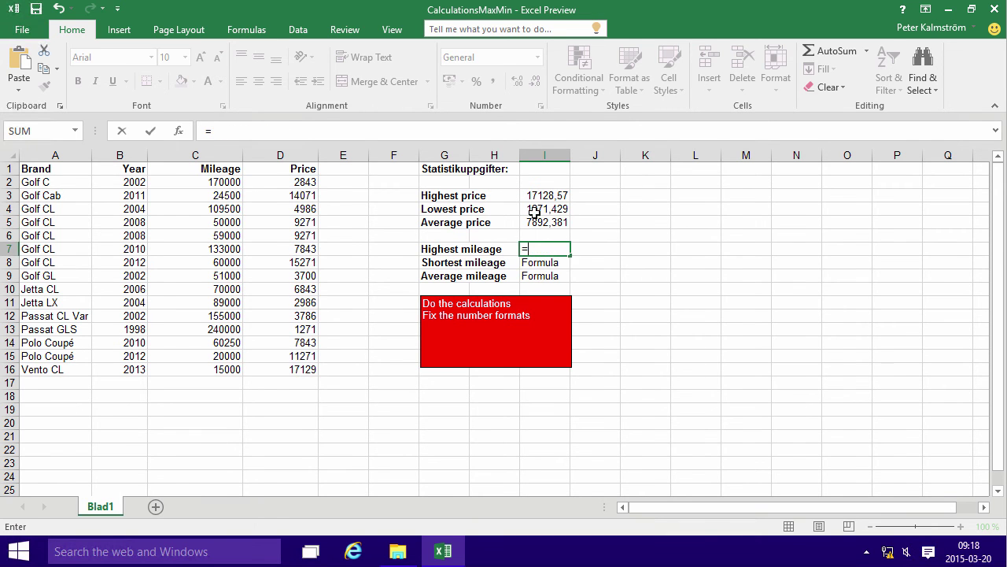
type("max(Mil")
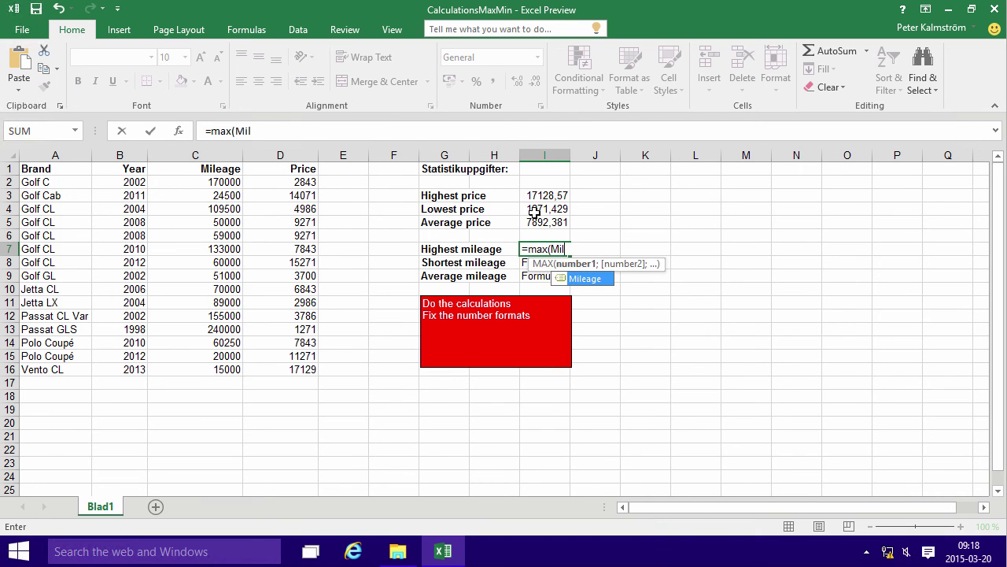
key("Tab")
type(")")
key("Return")
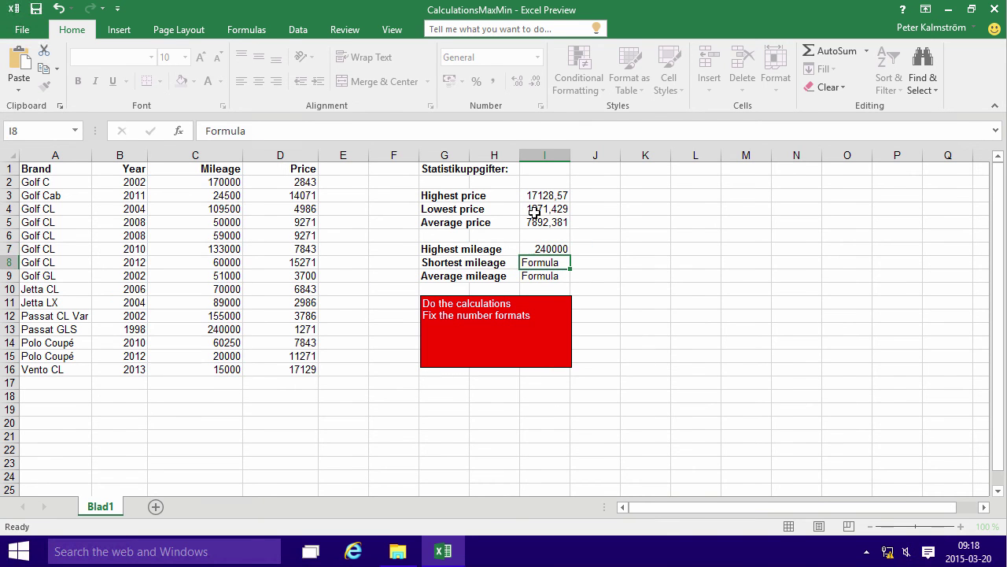
- Calculate the shortest mileage in I8 with the formula =MIN(Mileage)
type("=Min(mil")
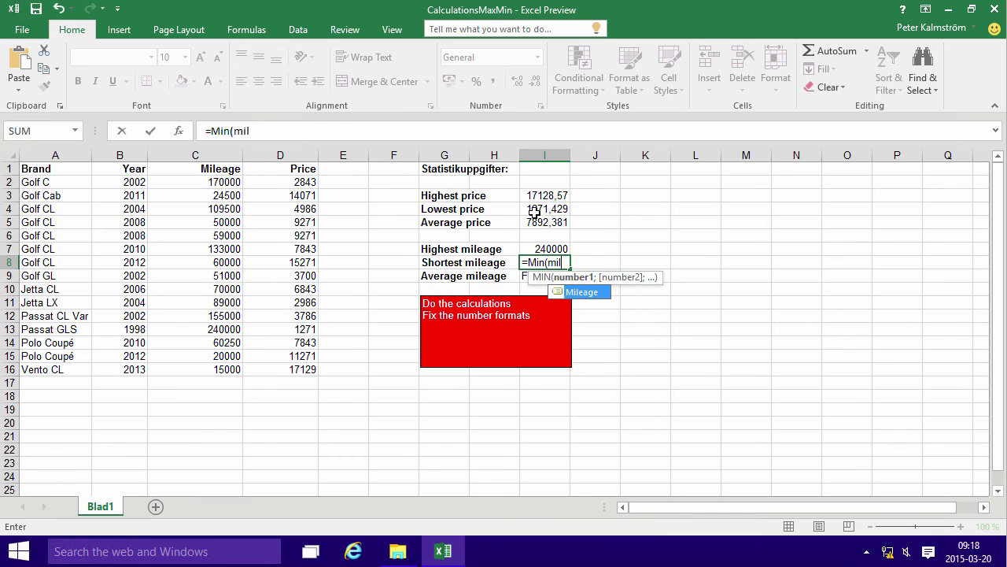
key("Tab")
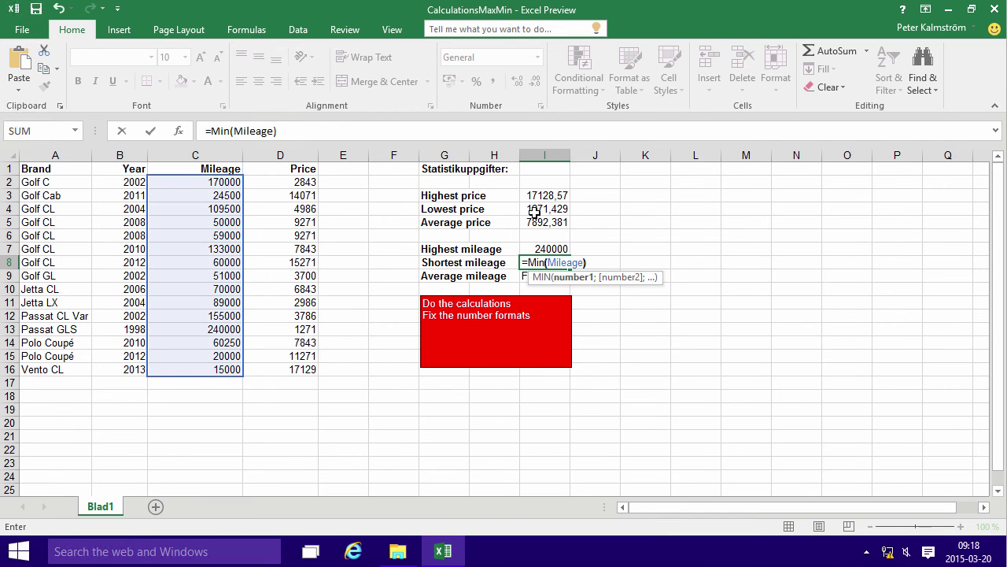
type(")")
key("Return")
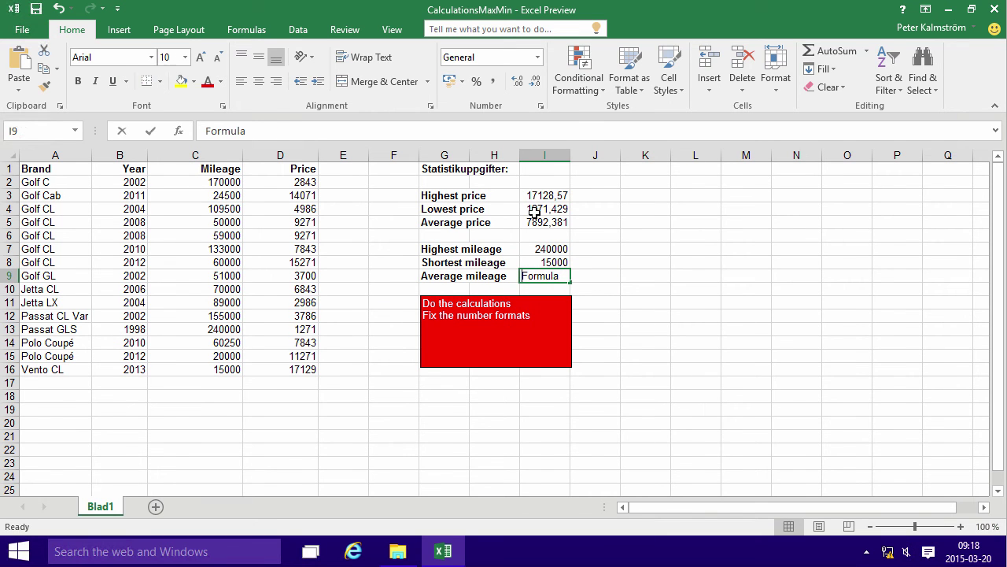
- Calculate the average mileage in I9 with the formula =AVERAGE(Mileage)
type("=aver")
key("Tab")
type("mi")
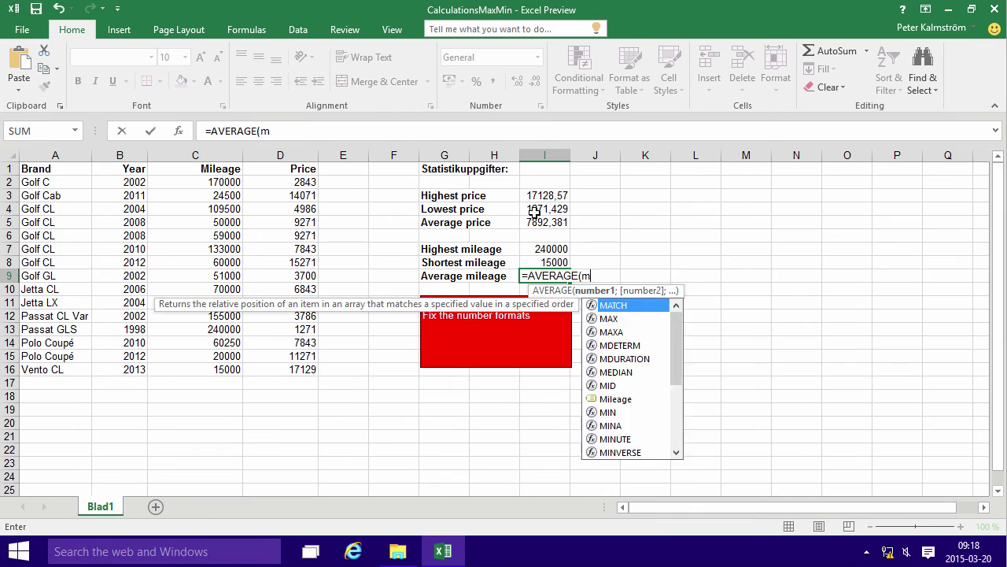
key("Tab")
type(")")
key("Return")
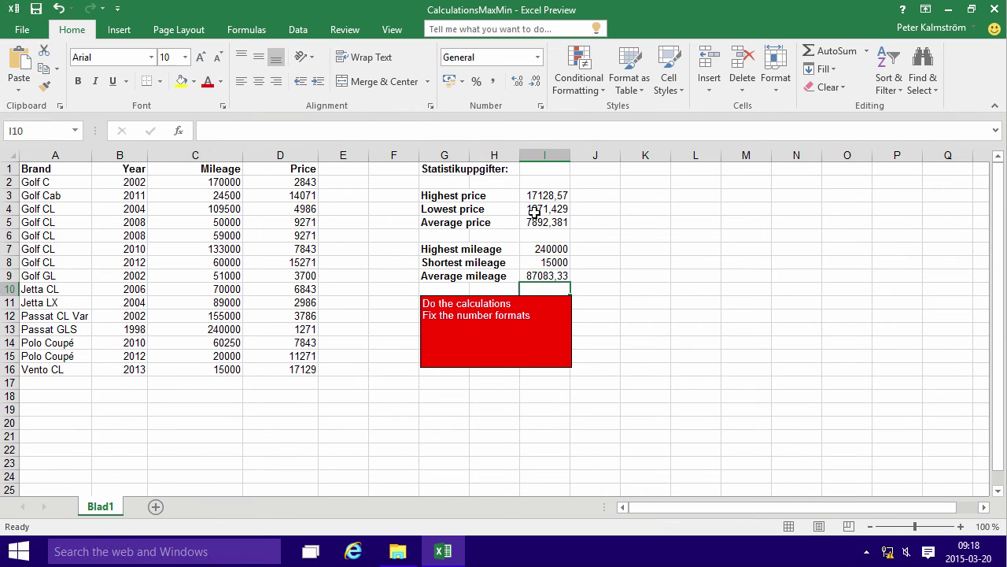
- Inspect the average mileage formula in I9 and the cells it refers to, then leave it without editing
key("Up")
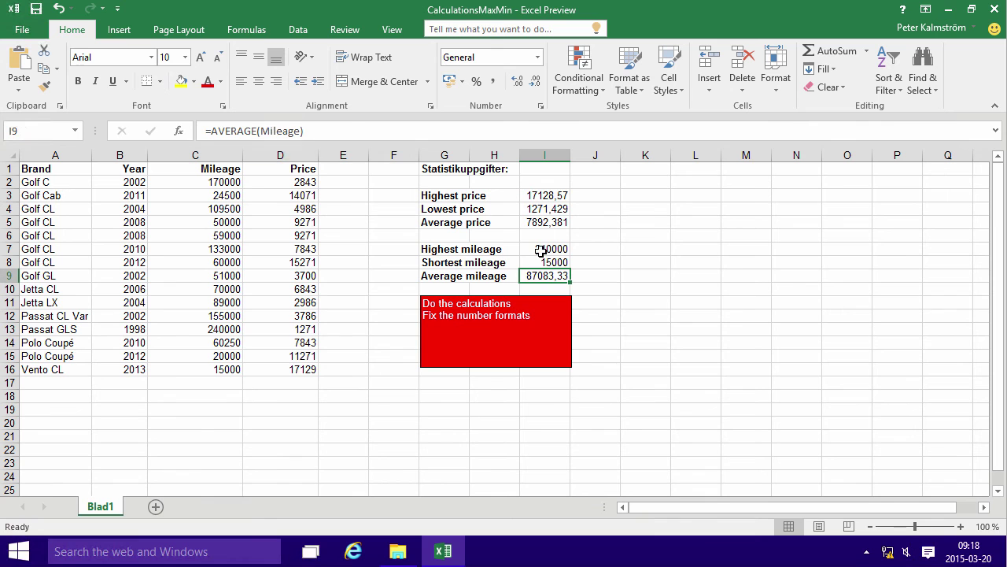
left_click(337, 131)
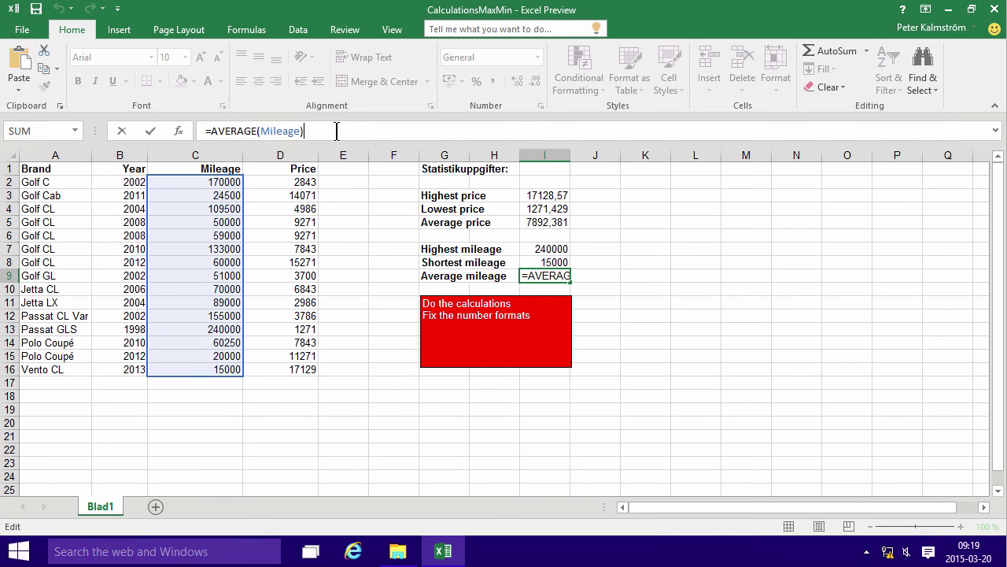
key("Escape")
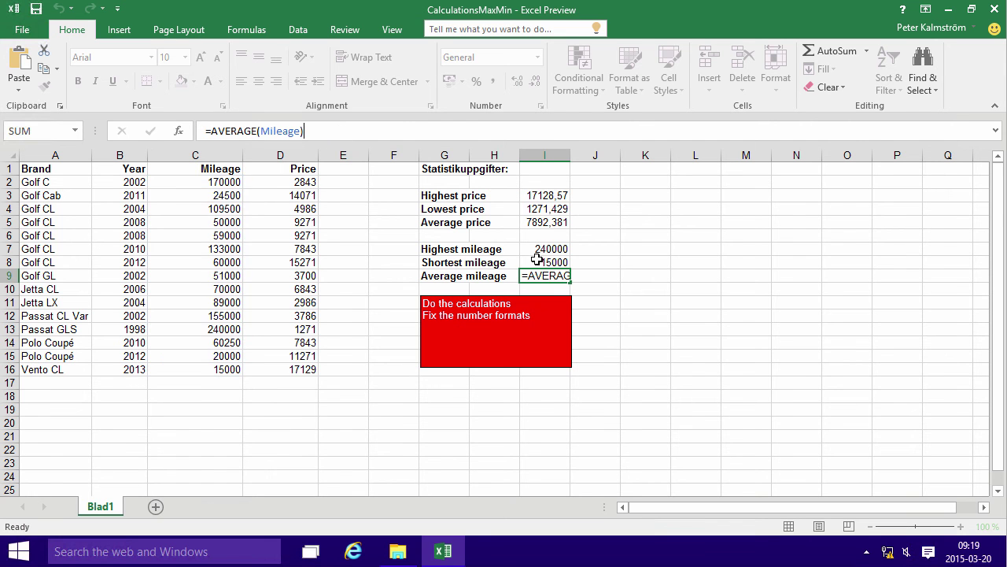
left_click(606, 272)
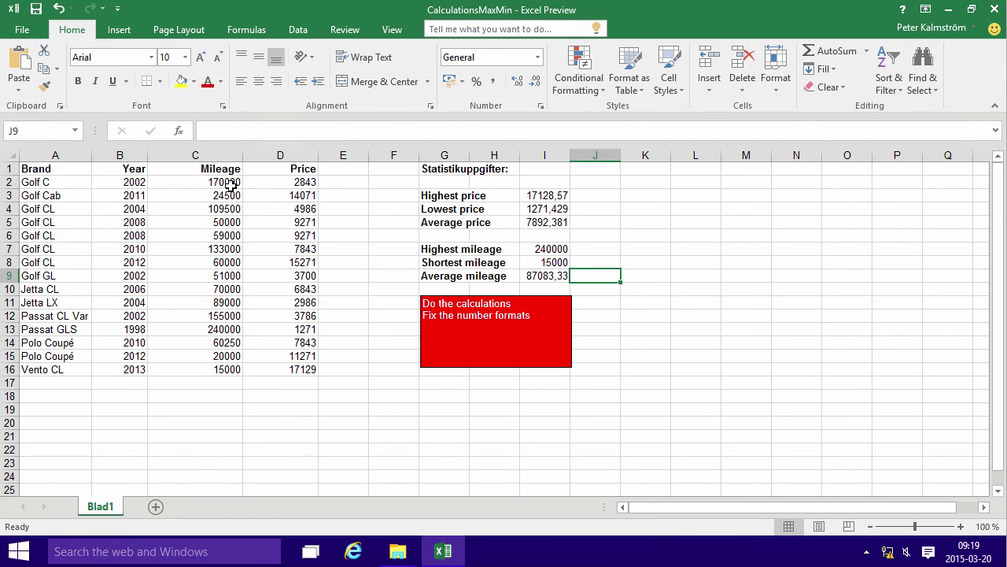
- Format the mileage values in C2:C16 with the comma style and no decimals
left_click_drag(228, 183, 224, 373)
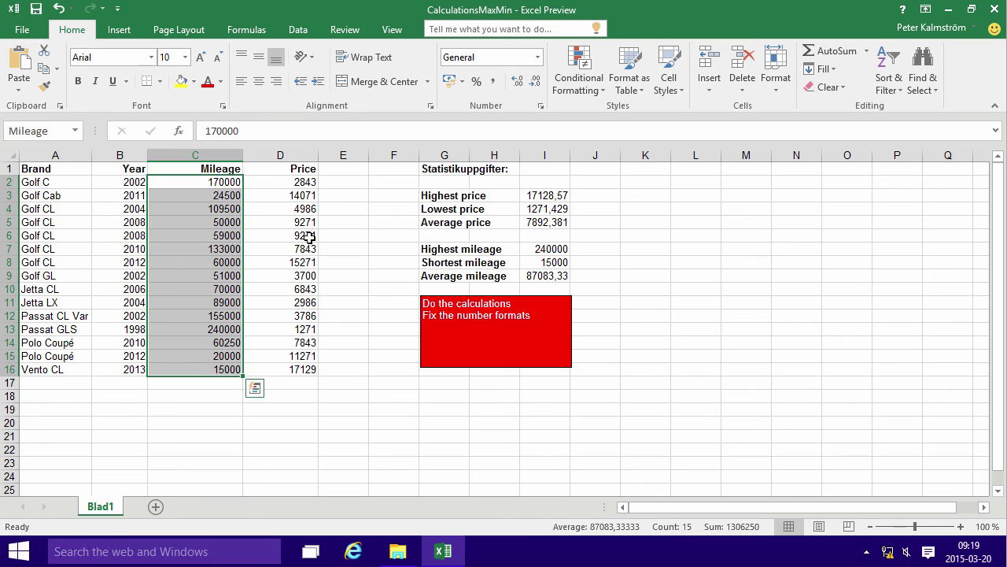
left_click(491, 83)
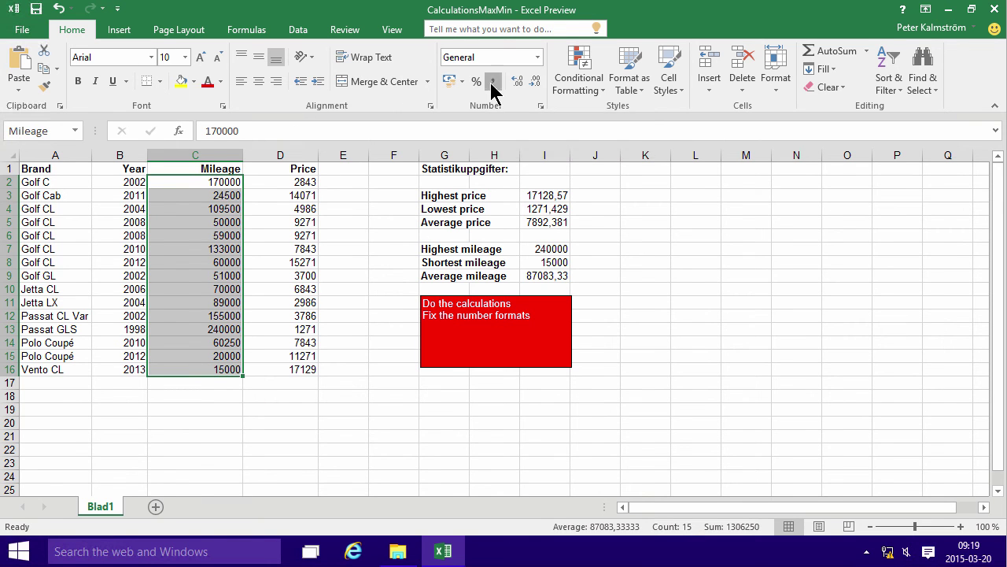
double_click(535, 86)
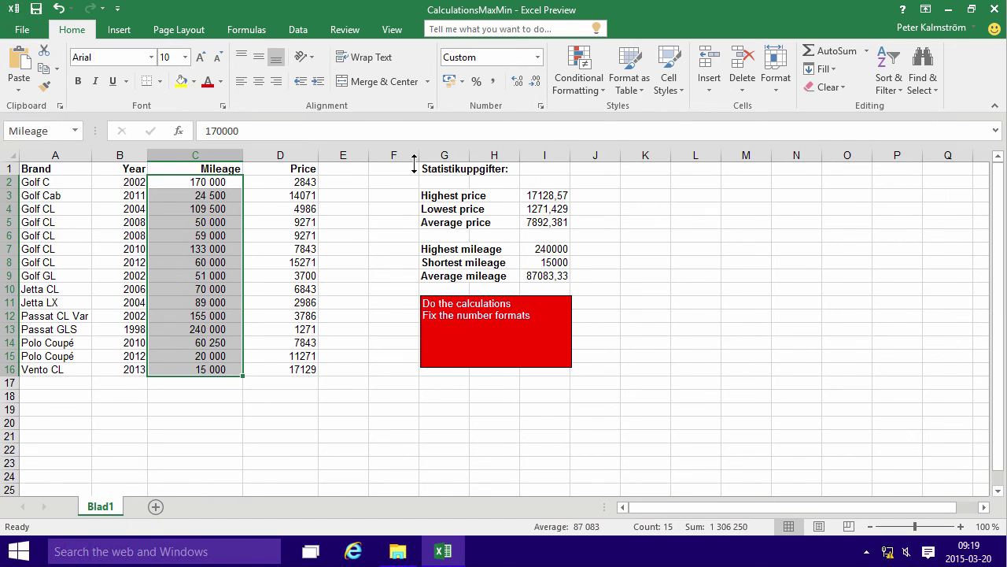
- Format the price values in D2:D16 as accounting in $ English (United States) with no decimals
left_click_drag(304, 182, 317, 371)
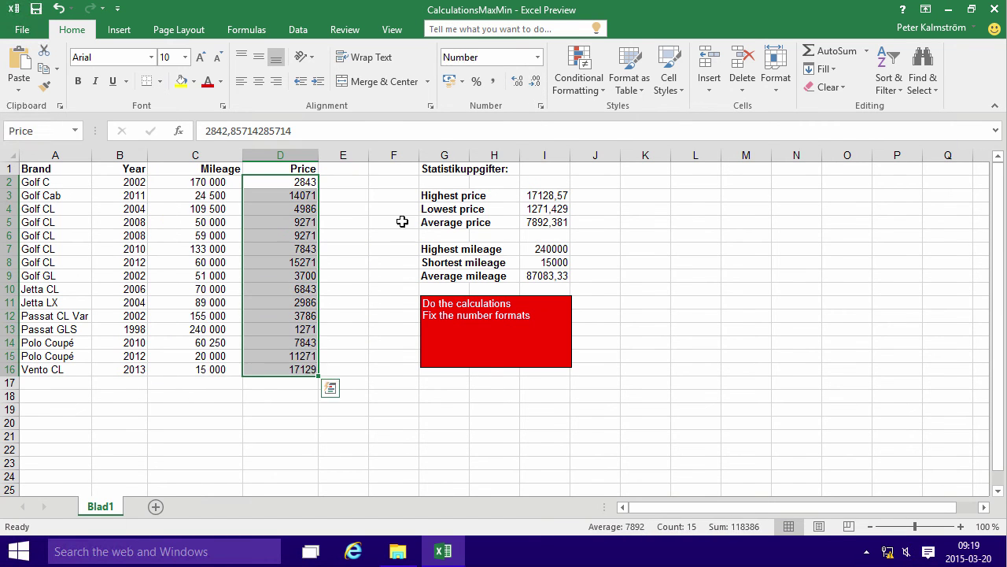
left_click(461, 81)
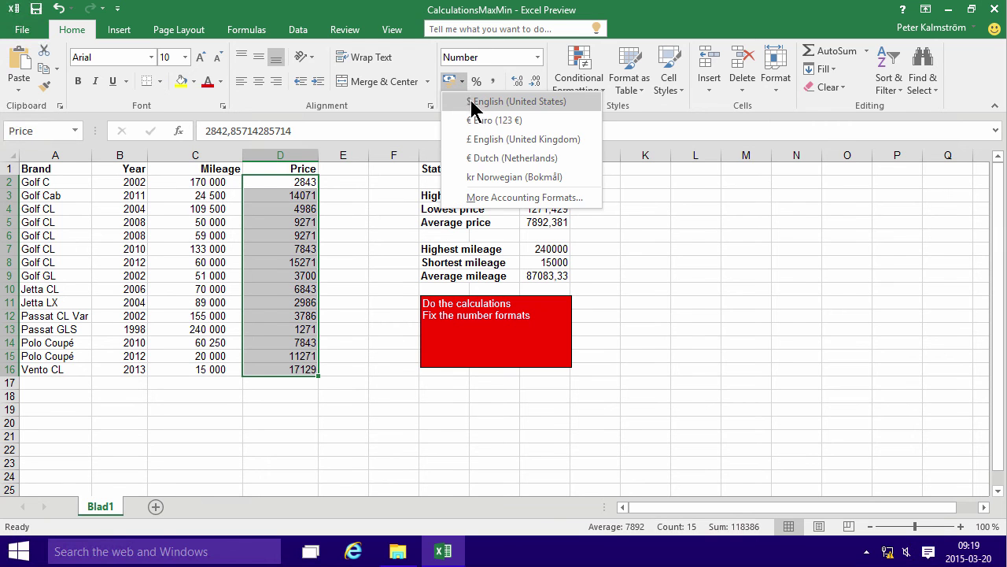
left_click(476, 103)
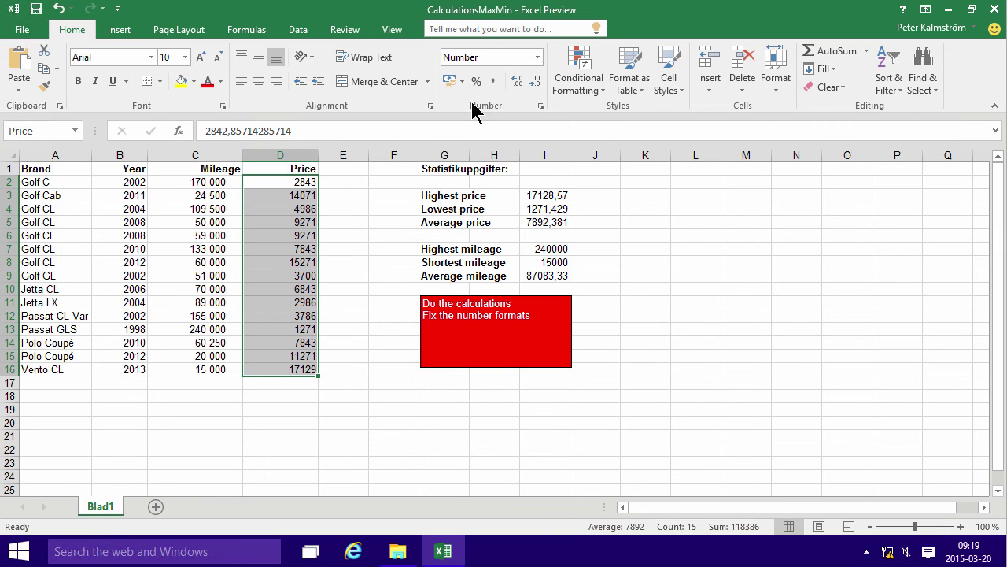
left_click(535, 82)
left_click(535, 82)
left_click(397, 221)
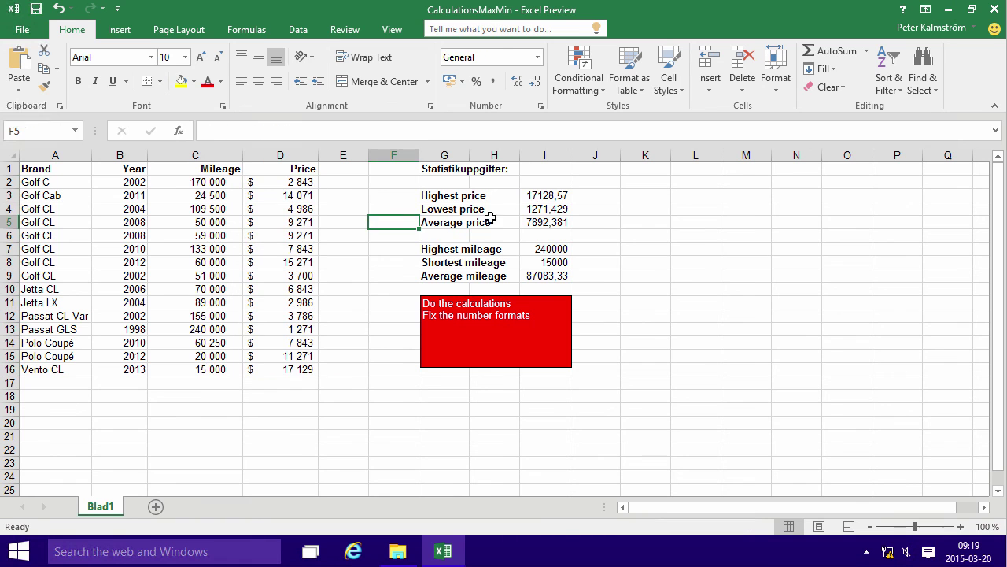
- Format the price results in I3:I5 as accounting in $ English (United States) with no decimals
left_click_drag(545, 196, 543, 222)
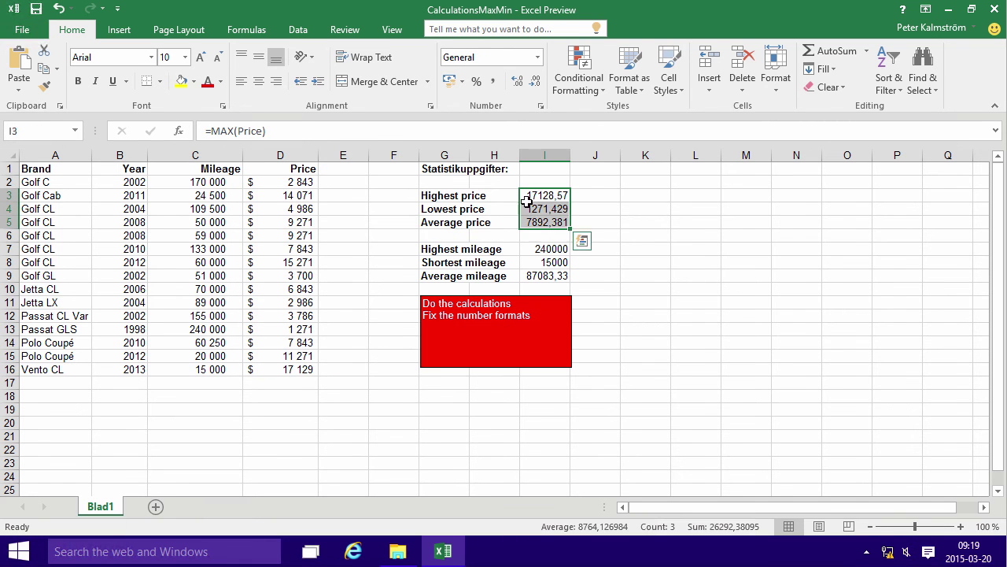
left_click(462, 82)
left_click(488, 99)
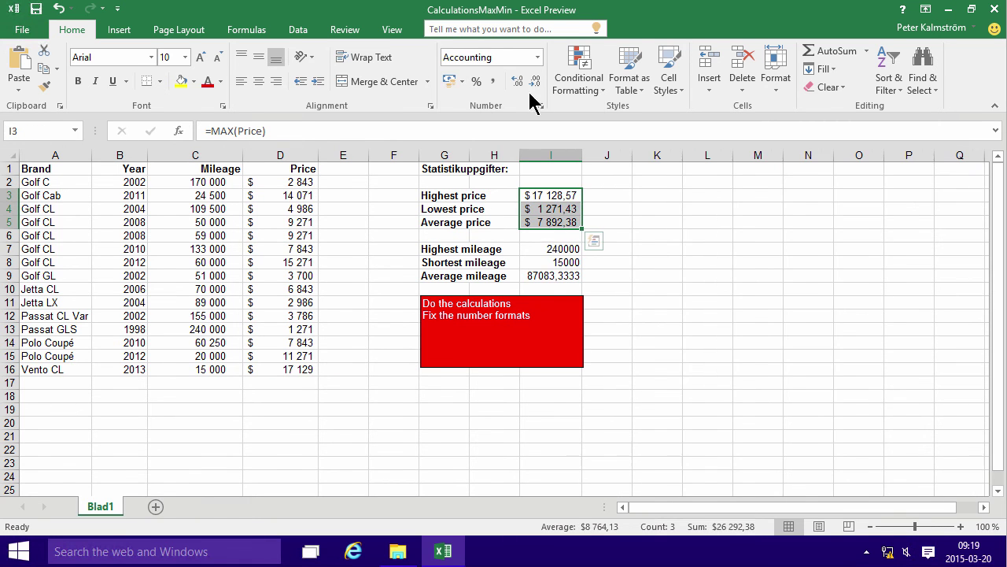
double_click(538, 82)
- Select the highest, shortest and average mileage results in I7:I9 for number formatting
left_click_drag(538, 248, 556, 274)
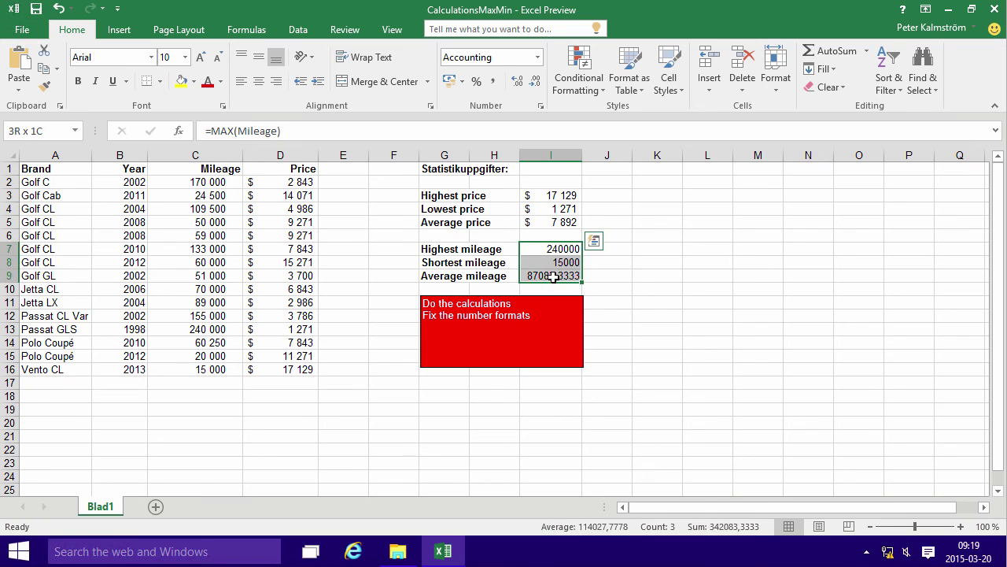